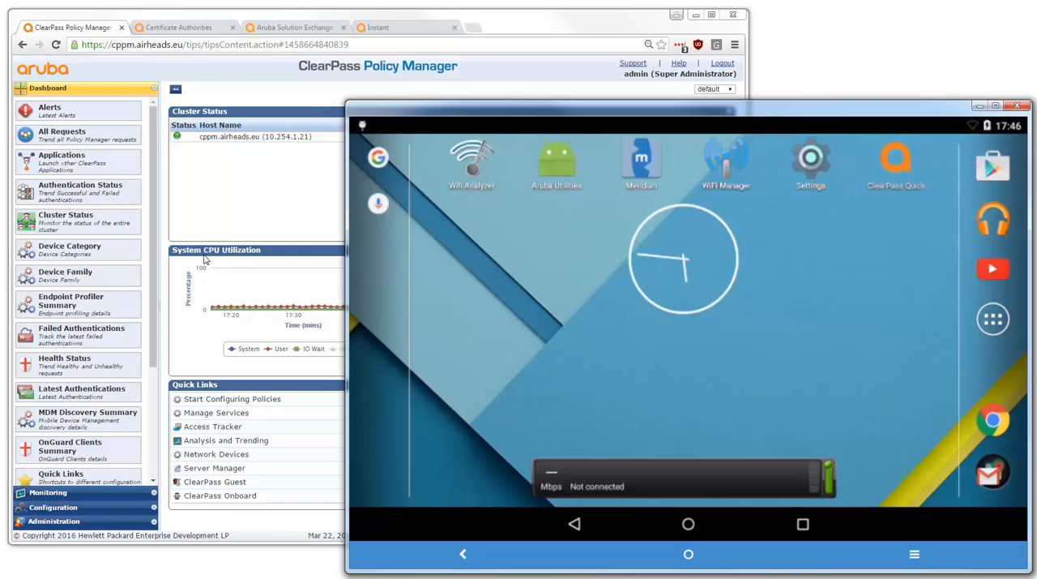
Open the Access Tracker in ClearPass live monitoring to list the authentication requests
click(56, 492)
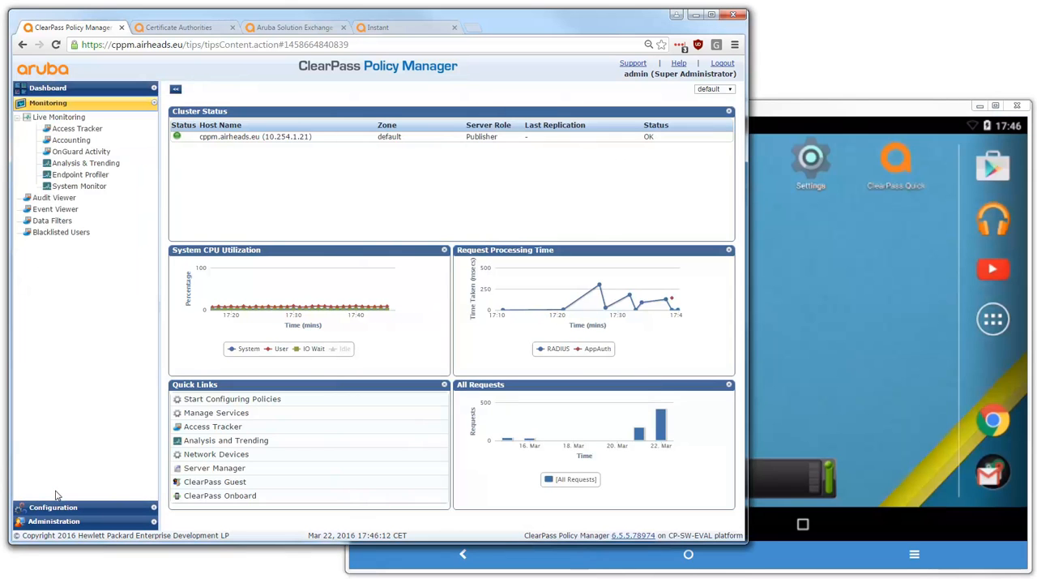
click(77, 130)
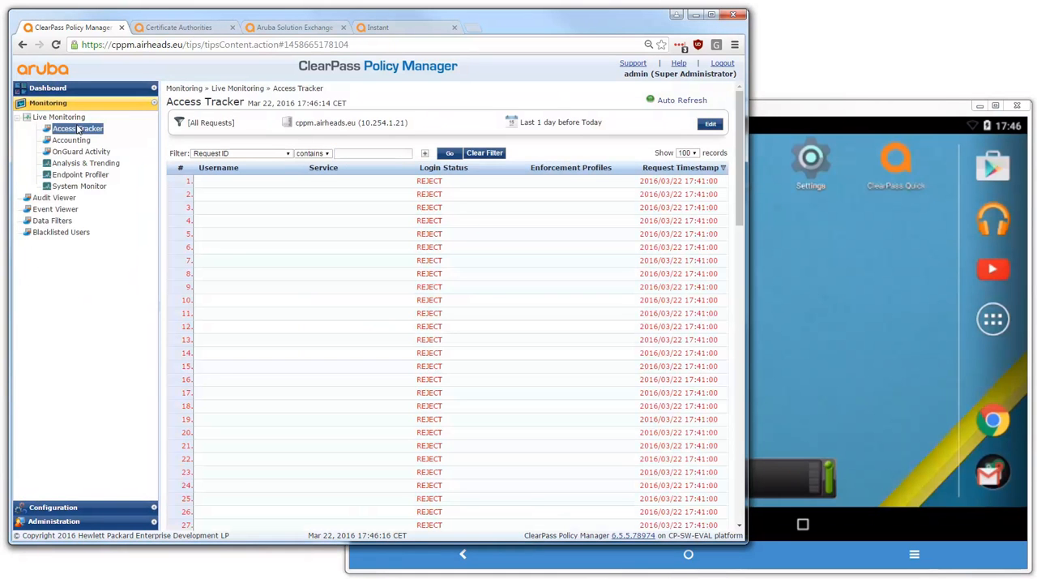
Connect the Android tablet to the HTM-demo Wi-Fi network with the identity employee and the account password
click(792, 110)
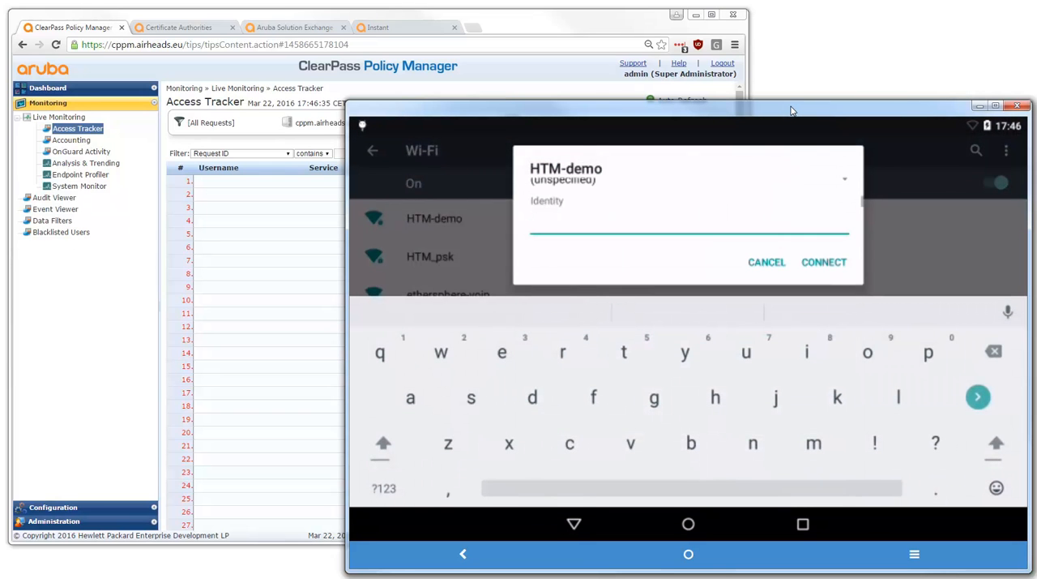
text(employee)
key(Tab)
key(Tab)
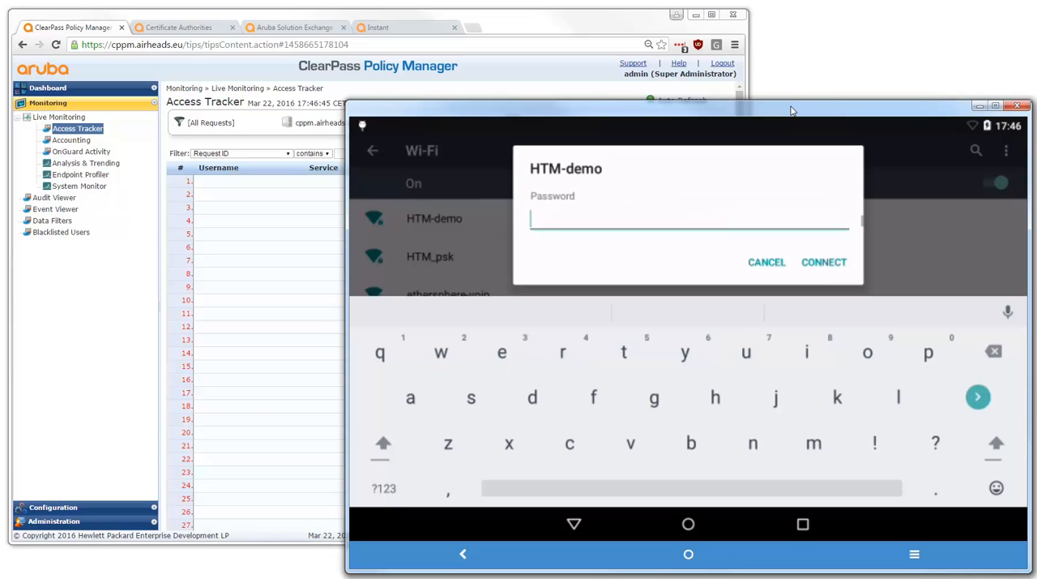
text(test)
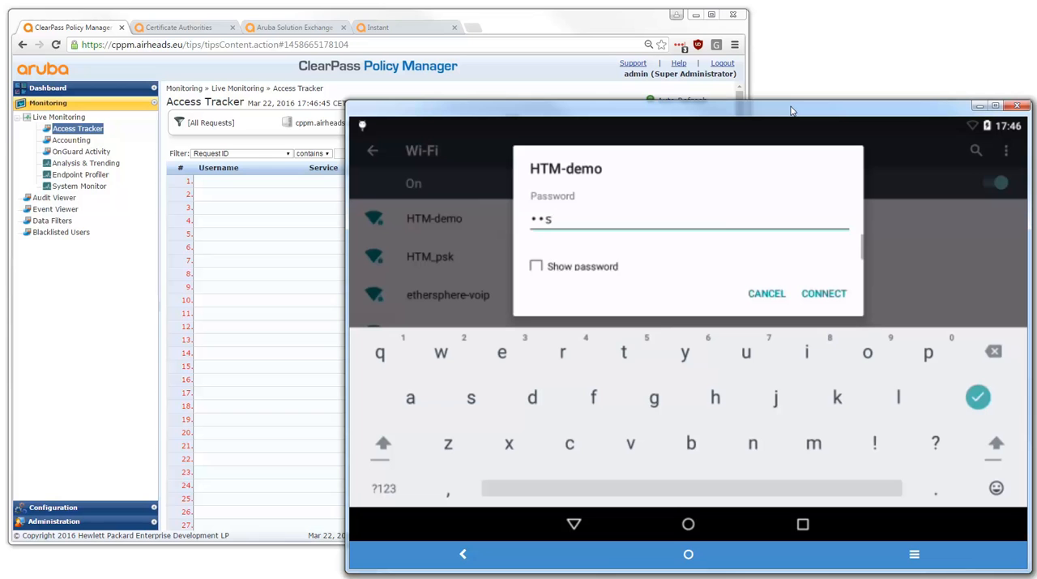
key(Return)
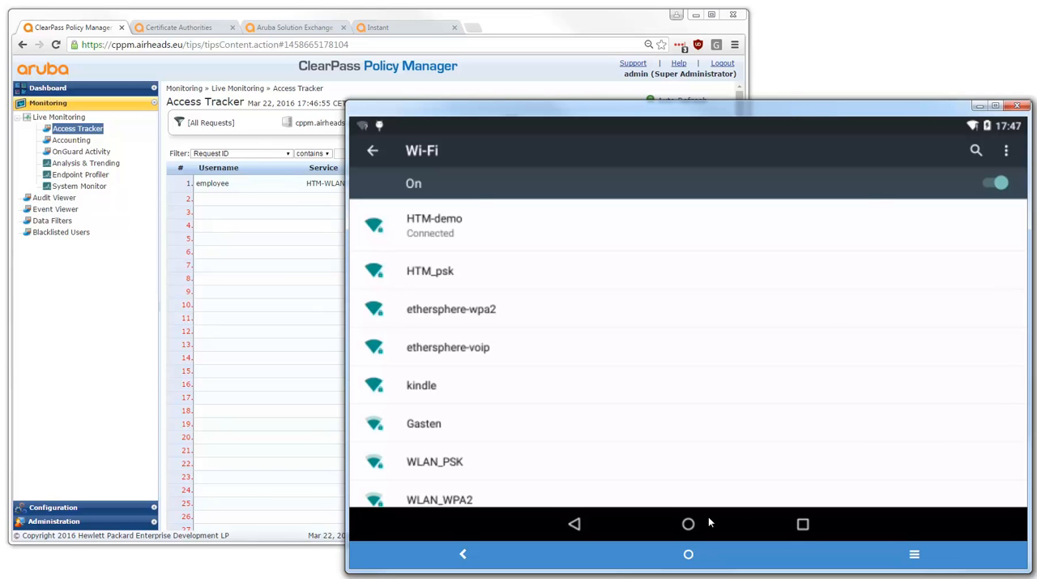
Return the tablet to its home screen and check the newest employee request in the Access Tracker
click(689, 524)
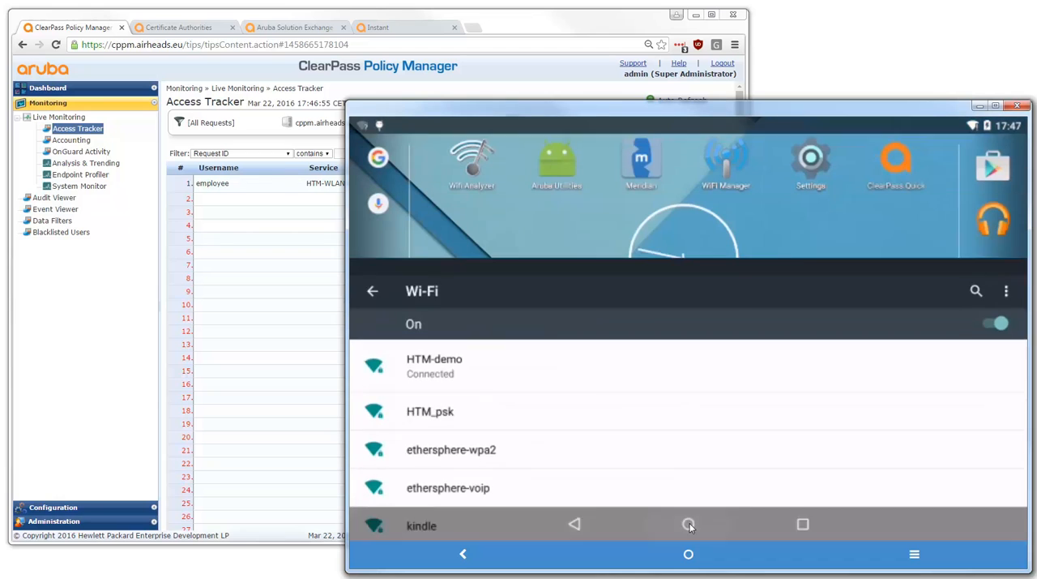
click(300, 19)
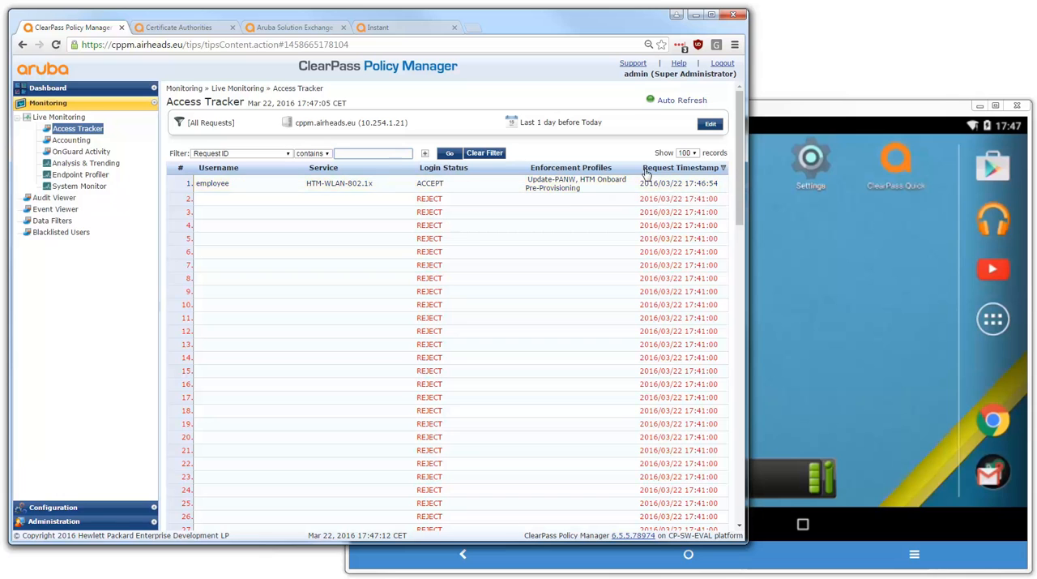
Switch to Chrome on the tablet and go to youtube.com in a new tab
click(828, 120)
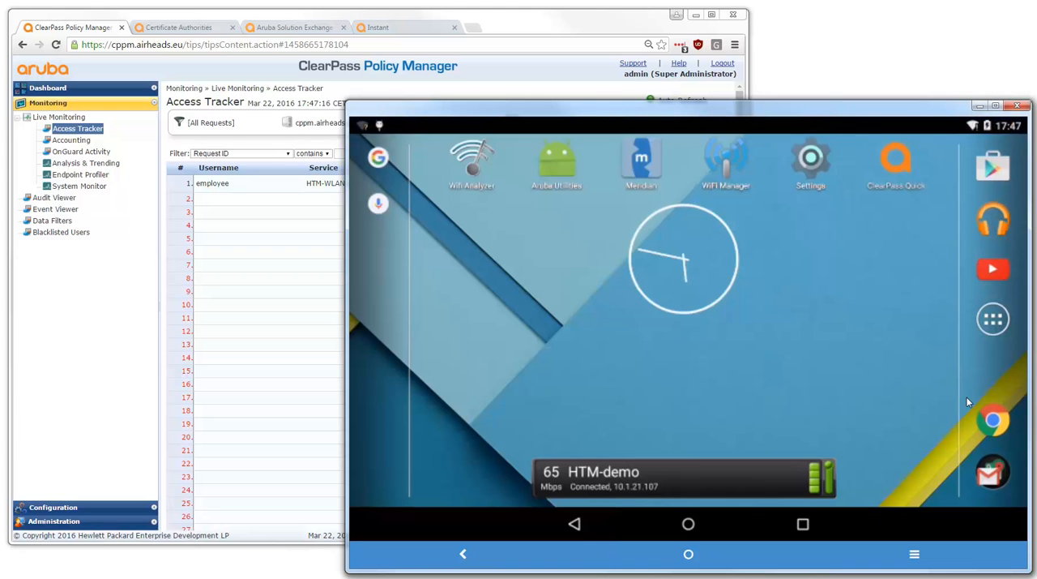
click(994, 423)
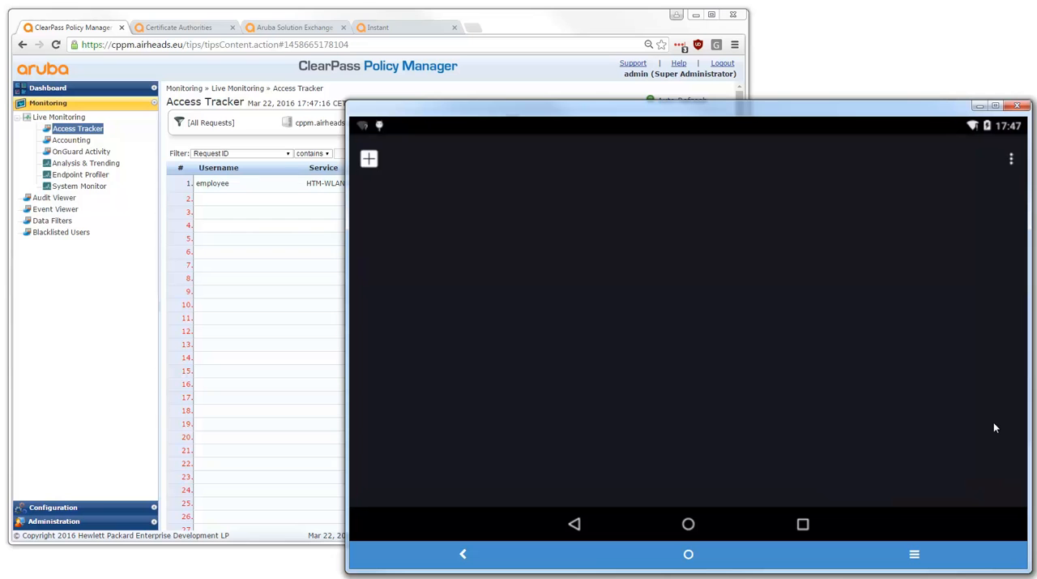
click(369, 160)
click(532, 183)
text(youtube.com)
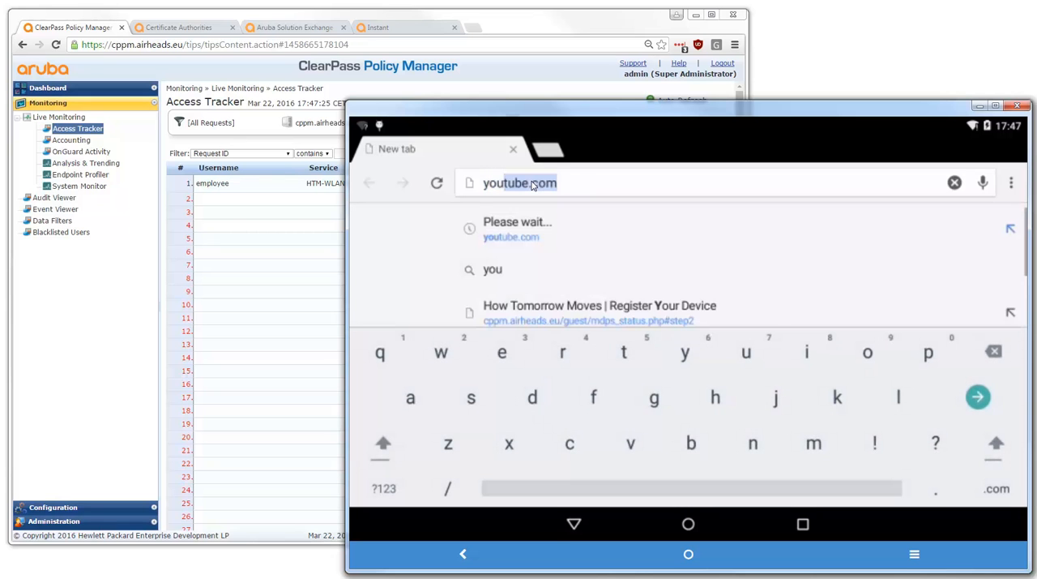
key(Return)
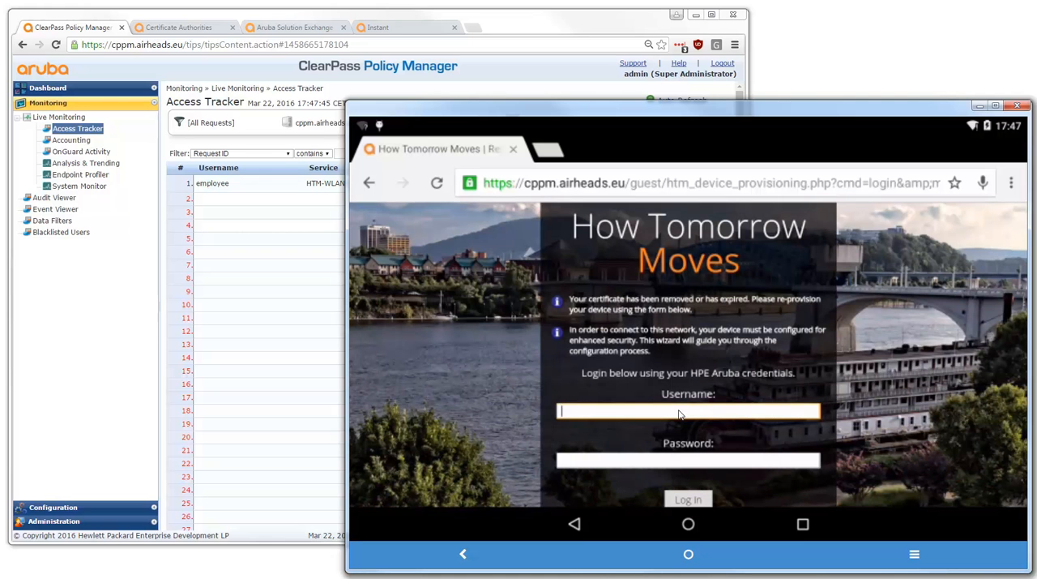
Log in on the device provisioning page with the username employee and the account password
click(679, 414)
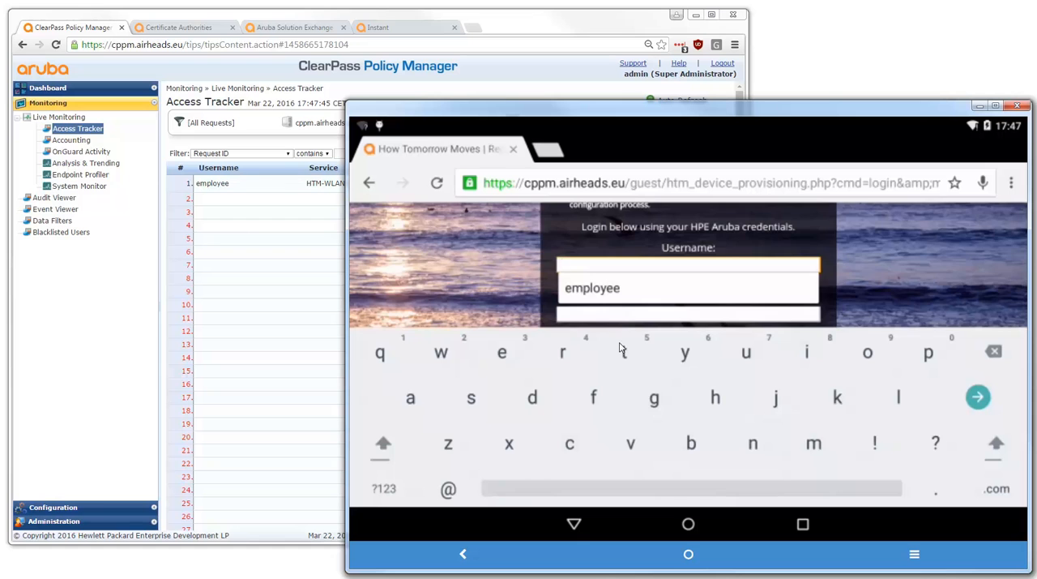
click(600, 290)
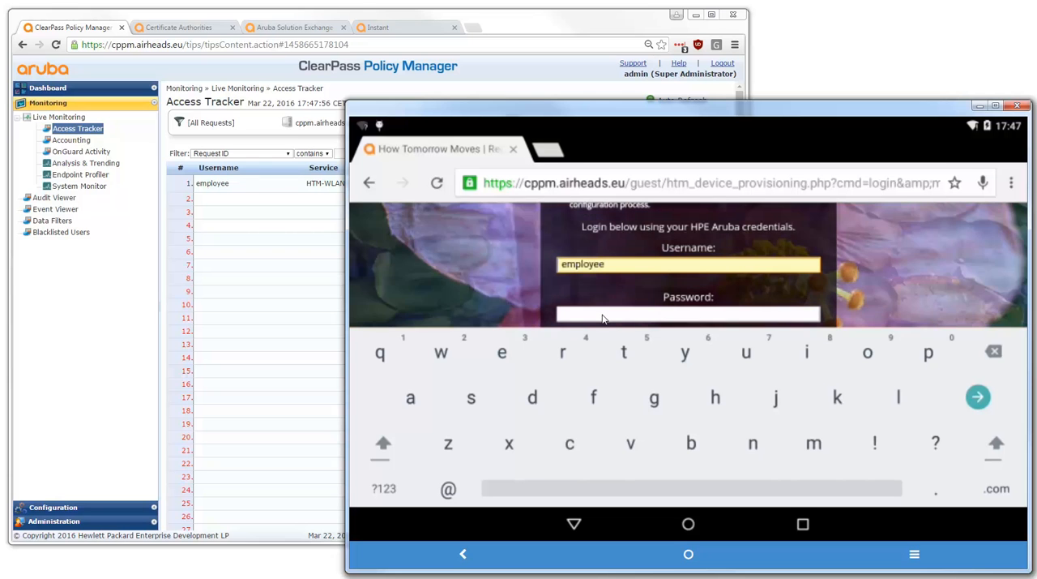
click(602, 317)
text(test)
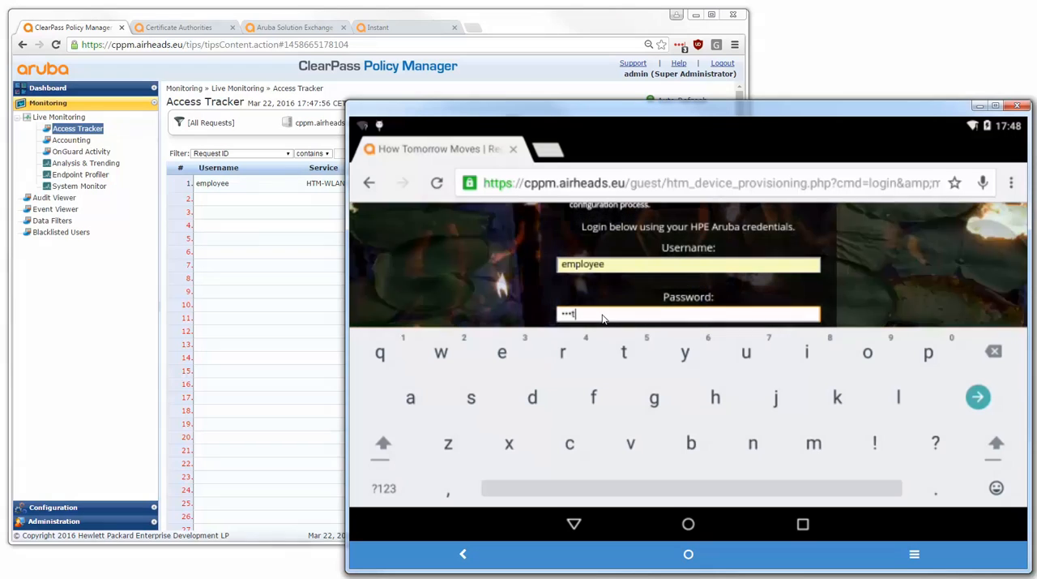
click(574, 523)
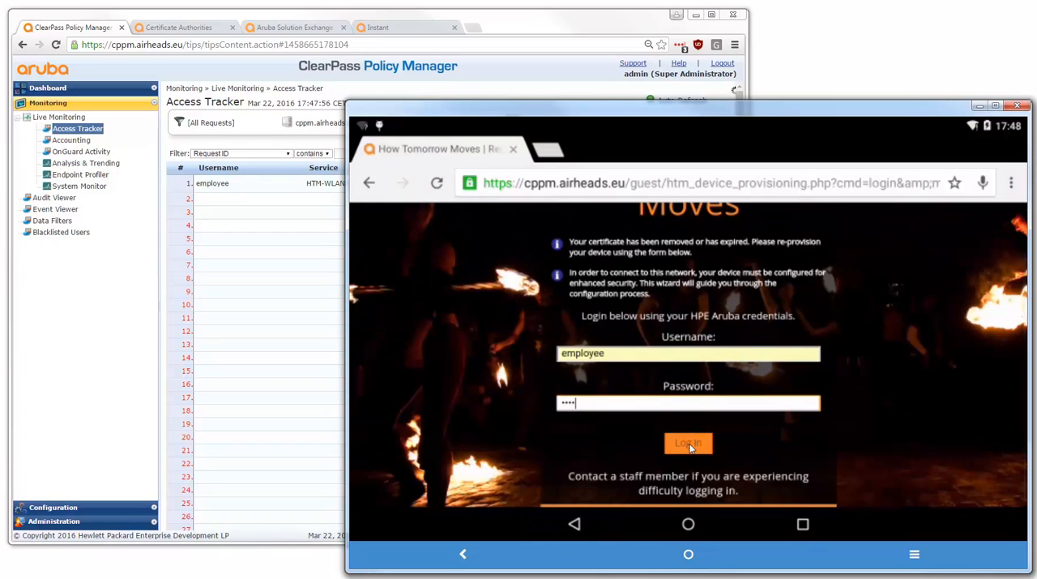
click(685, 449)
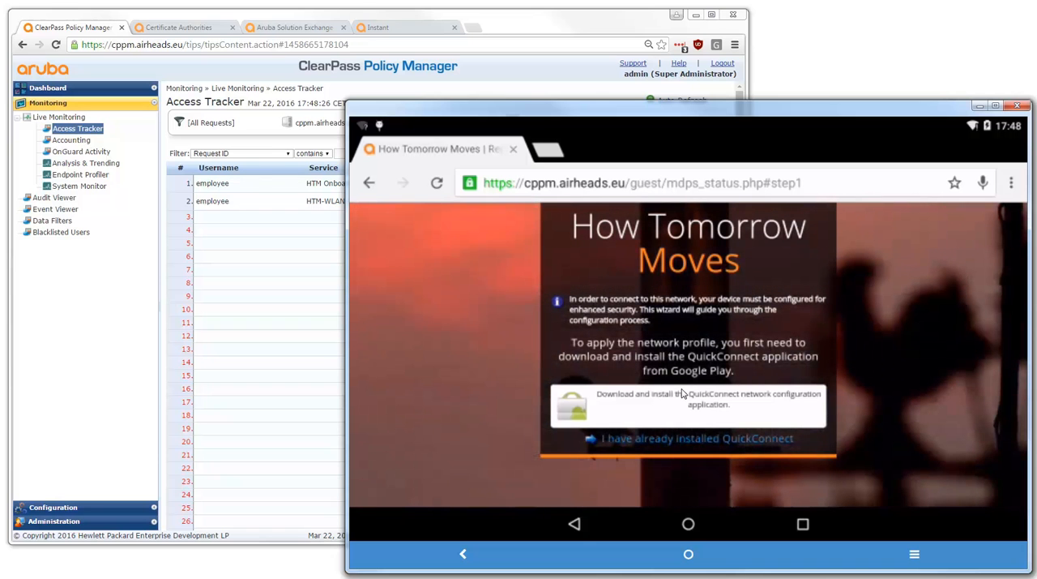
Request the QuickConnect application from the provisioning page, view its Google Play entry and return to the page
click(686, 407)
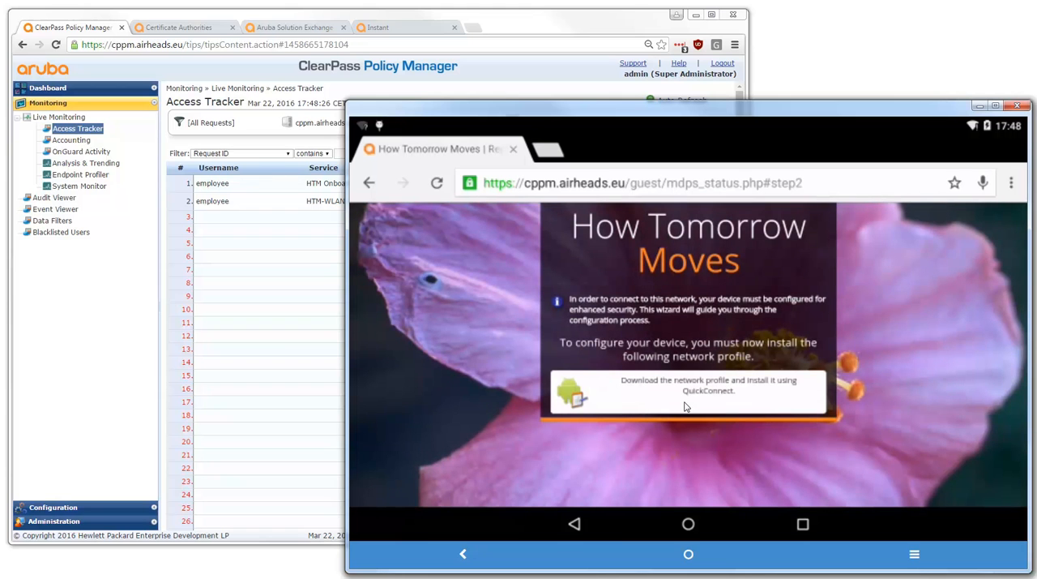
click(683, 405)
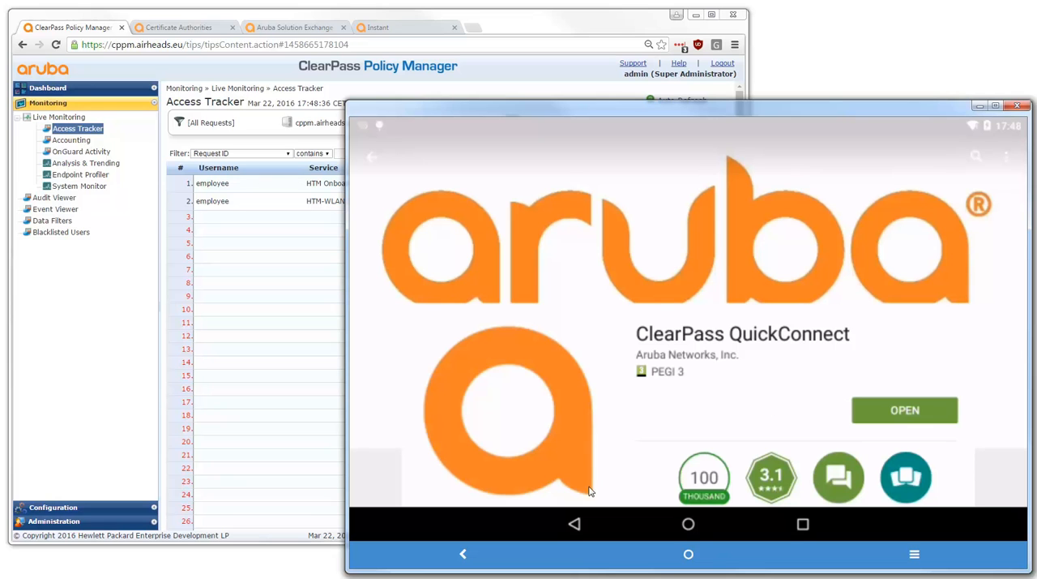
click(574, 524)
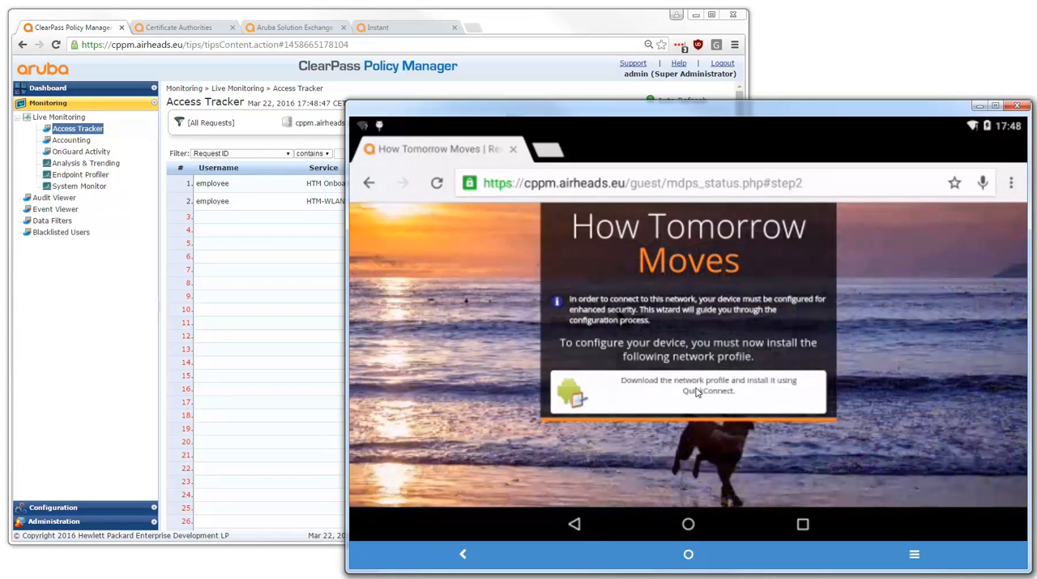
Download the network profile, install it with QuickConnect and finish the device provisioning
click(695, 390)
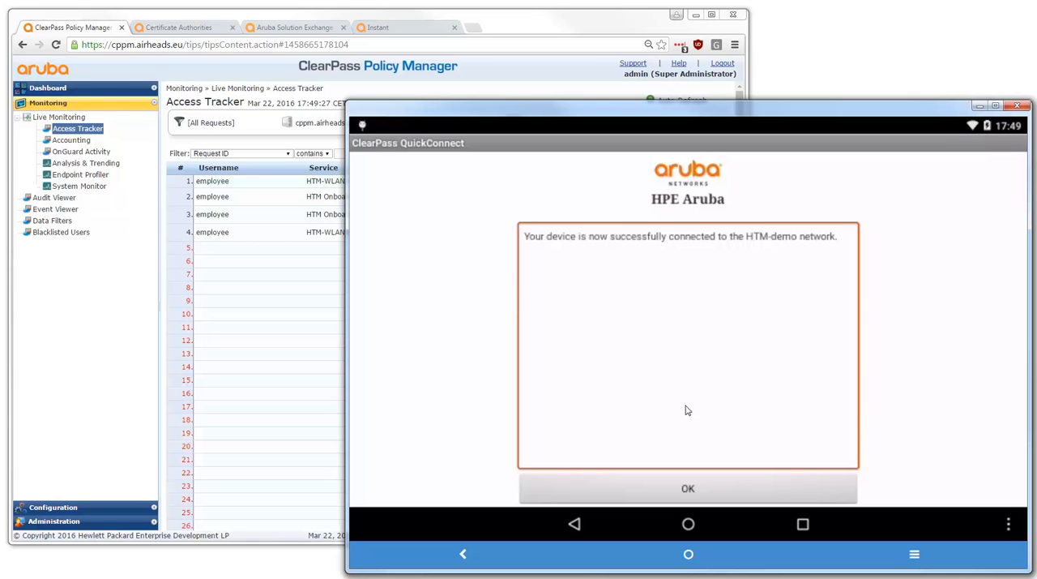
click(689, 487)
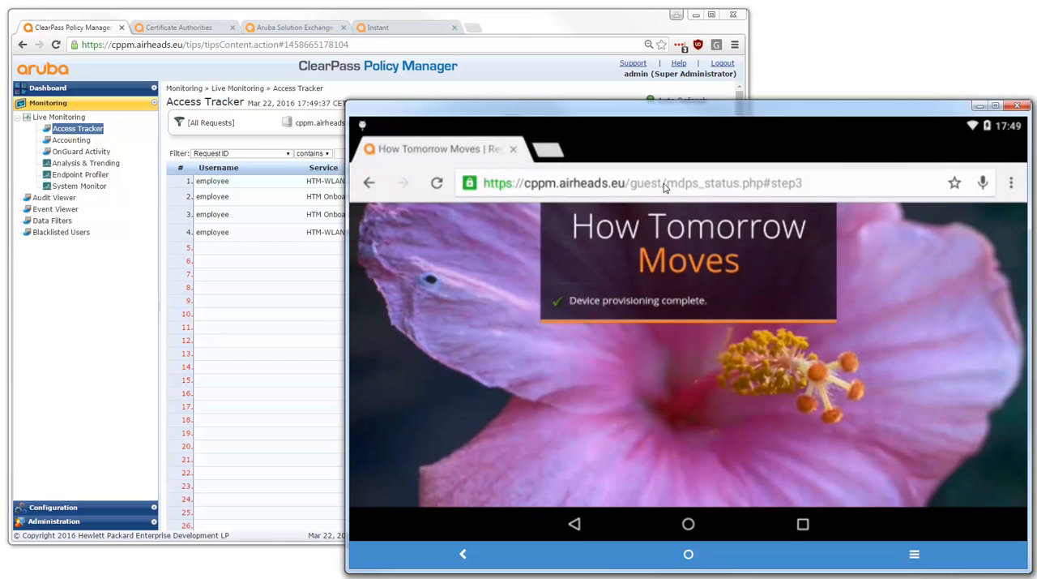
Load youtube.com in the tablet's browser to test the network access
click(665, 185)
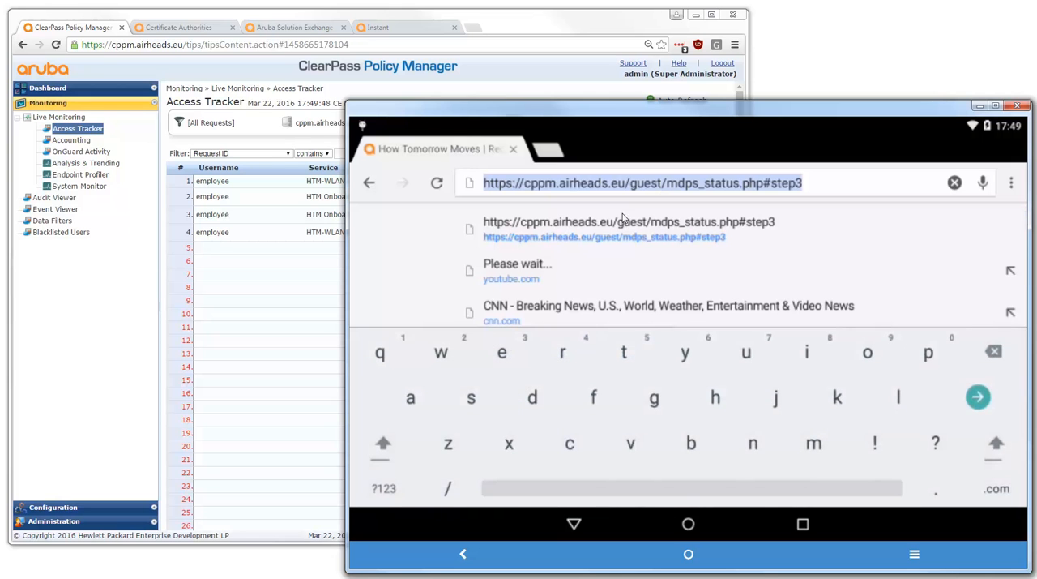
click(526, 279)
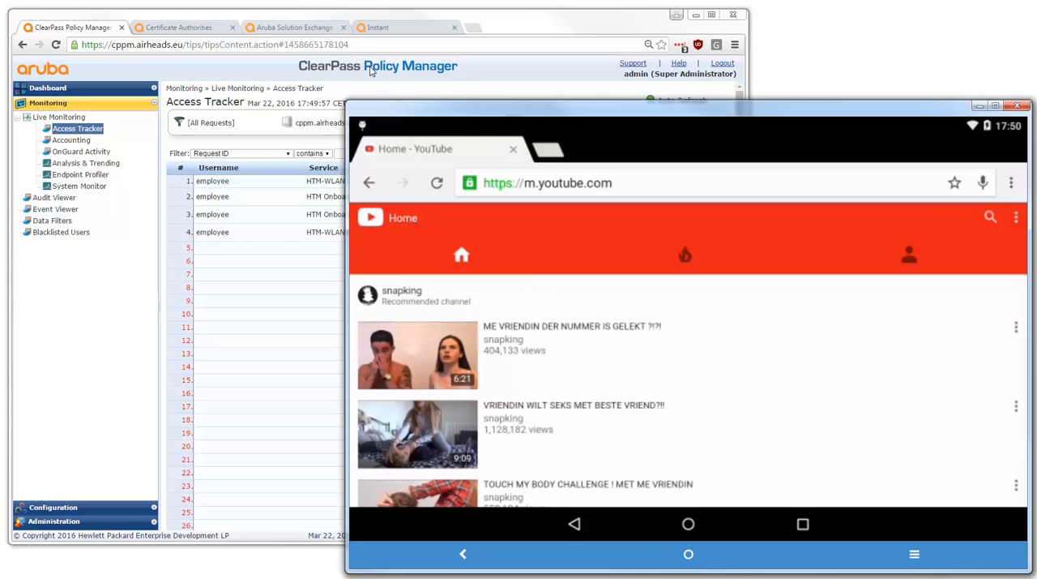
Open the details of the 17:46:54 HTM-WLAN-802.1x request in ClearPass and examine its username and authentication method
click(507, 19)
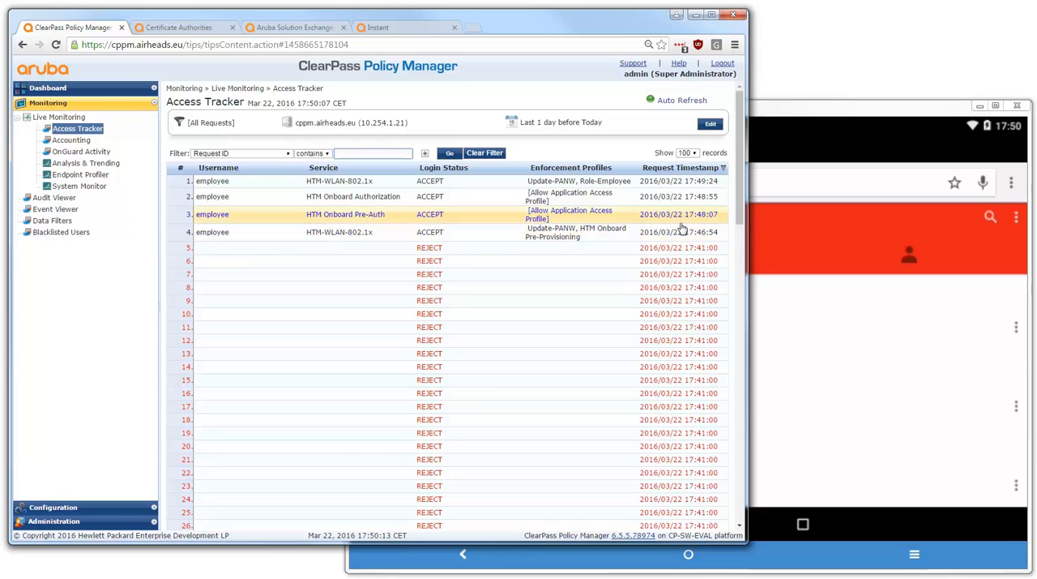
click(487, 234)
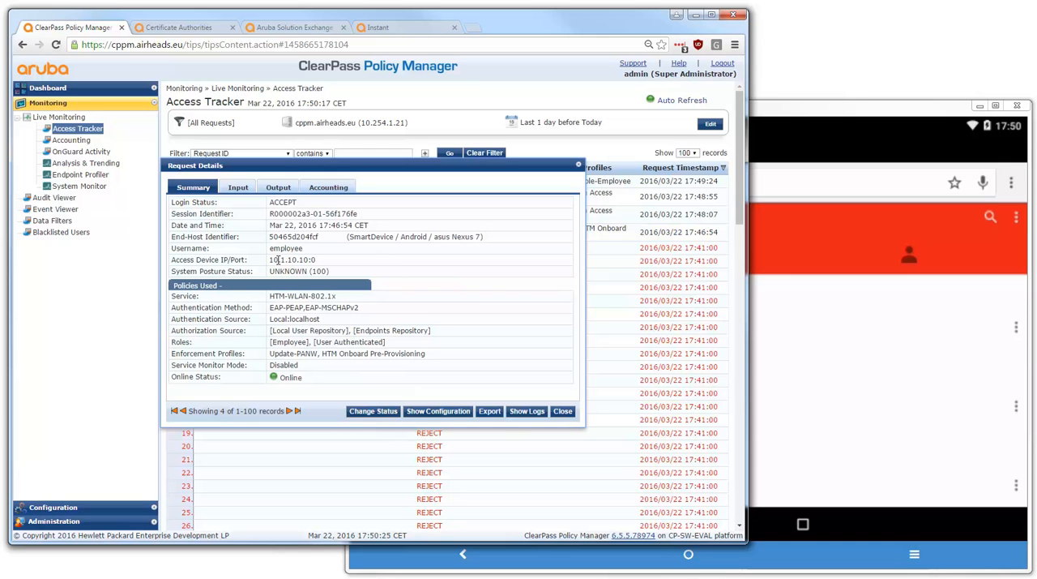
double_click(285, 247)
drag(270, 308, 385, 312)
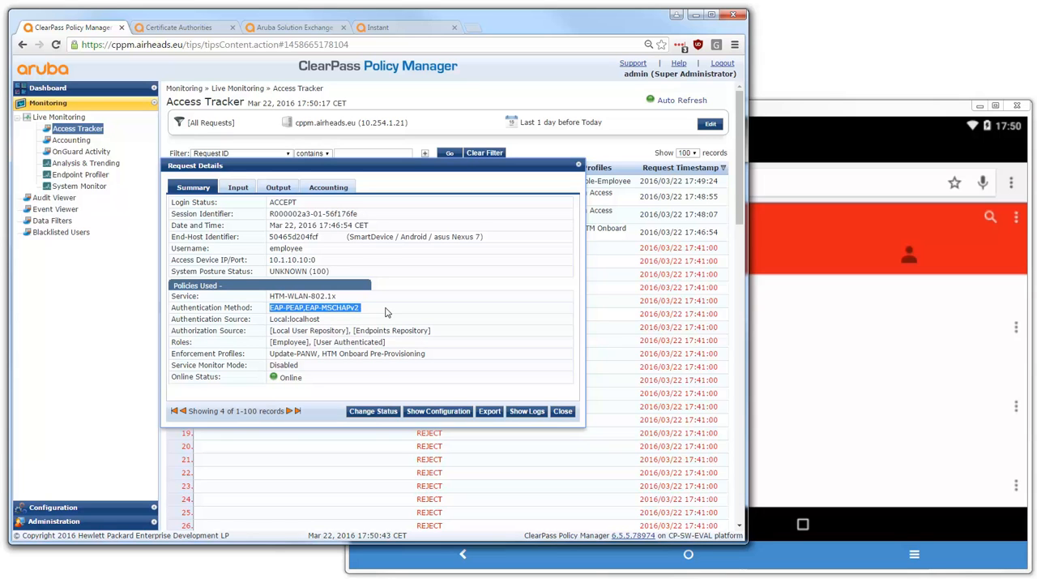
Expand the RADIUS response in the request's output details and examine the returned Aruba user role
click(284, 189)
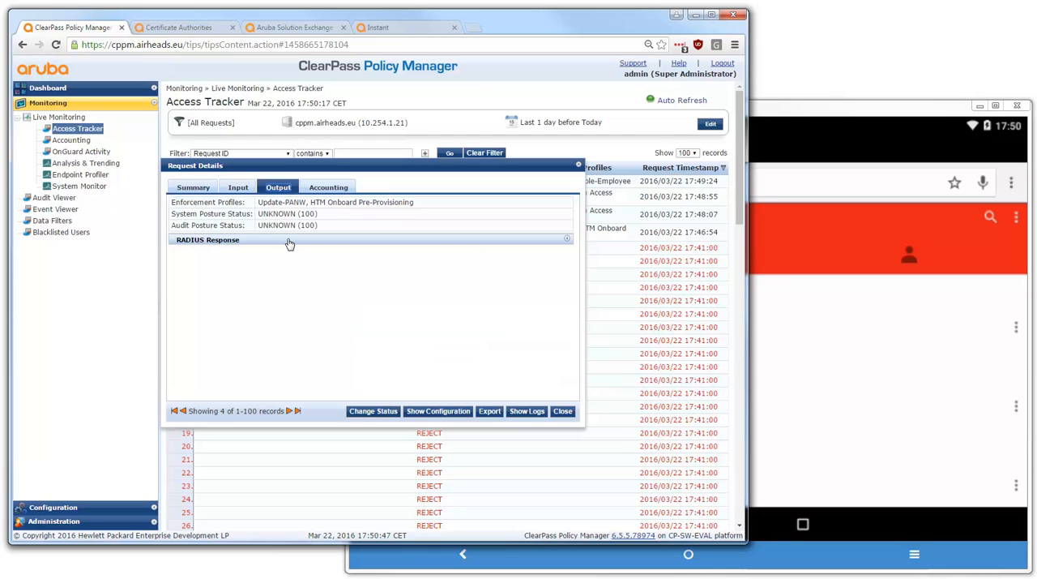
click(289, 242)
drag(286, 256, 338, 256)
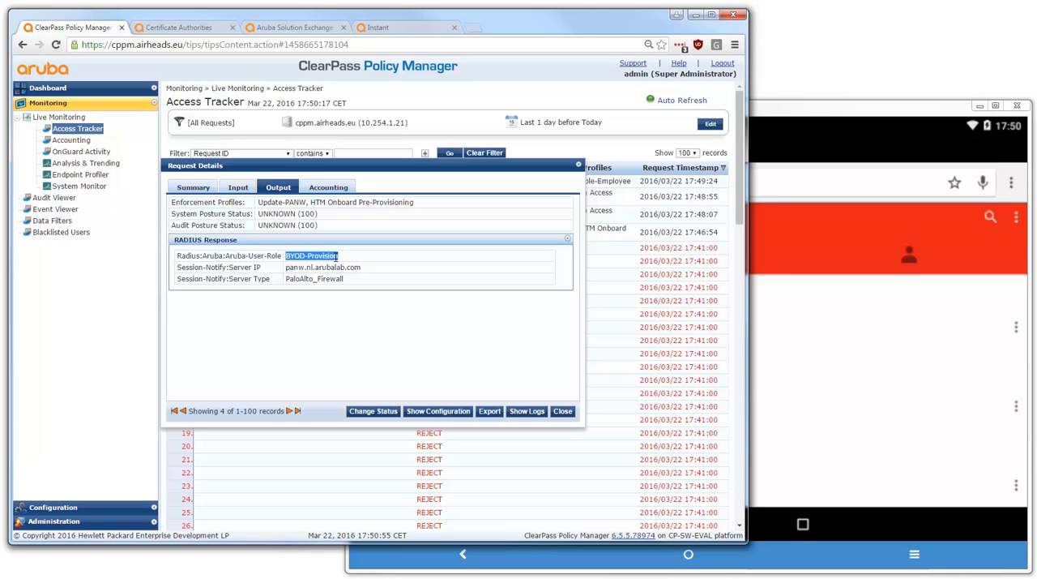
Switch to Aruba Instant and log in with the username admin and the account password
click(381, 27)
text(admin)
key(Tab)
text(admin)
key(Return)
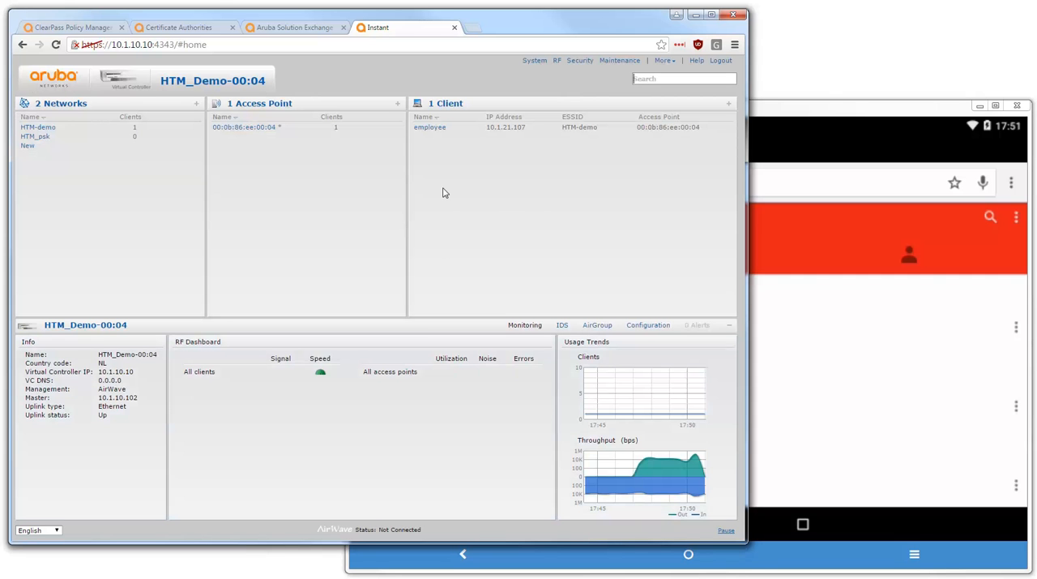
Examine the employee client's assigned role in Instant and compare it with the RADIUS response in ClearPass
click(476, 132)
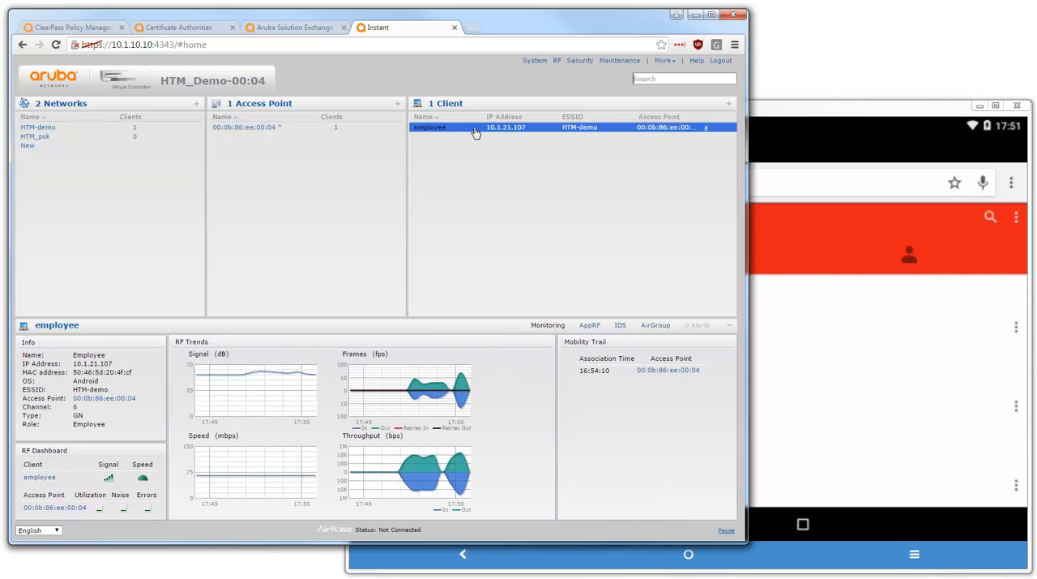
double_click(84, 428)
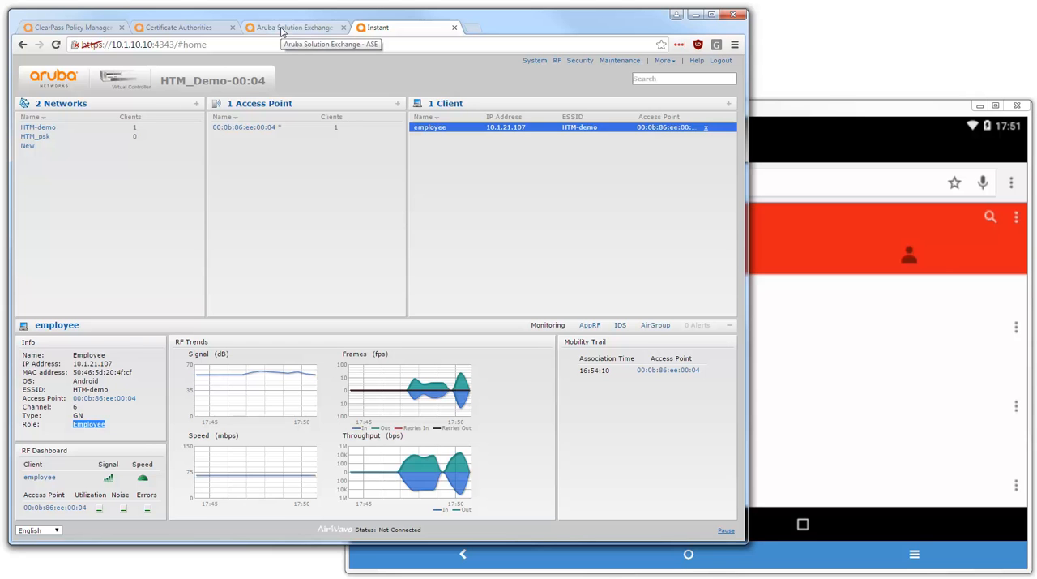
click(98, 33)
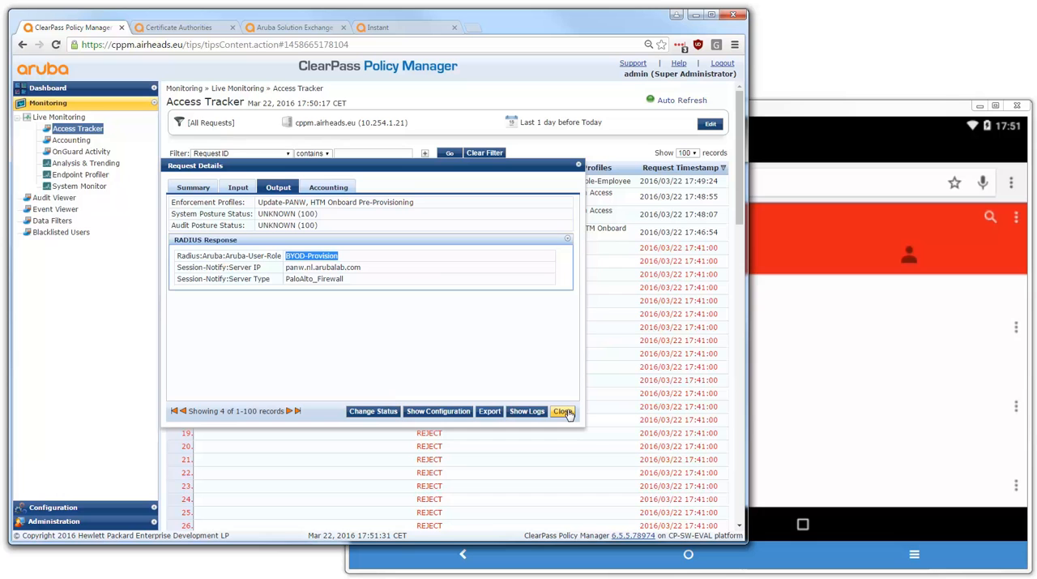
Switch to Aruba Instant and display the access rules of the BYOD-Provision role in the security settings
click(397, 29)
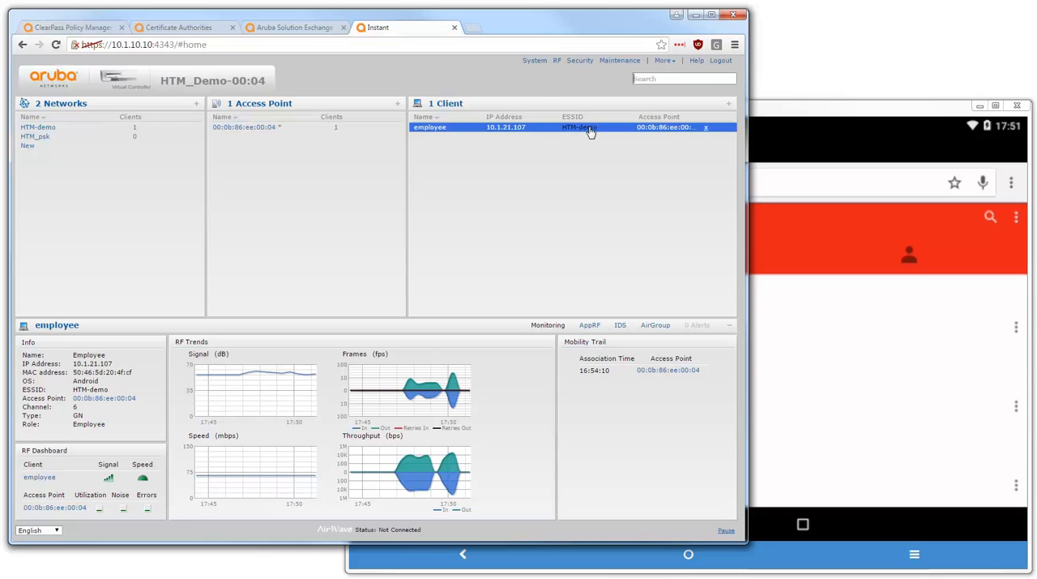
click(582, 61)
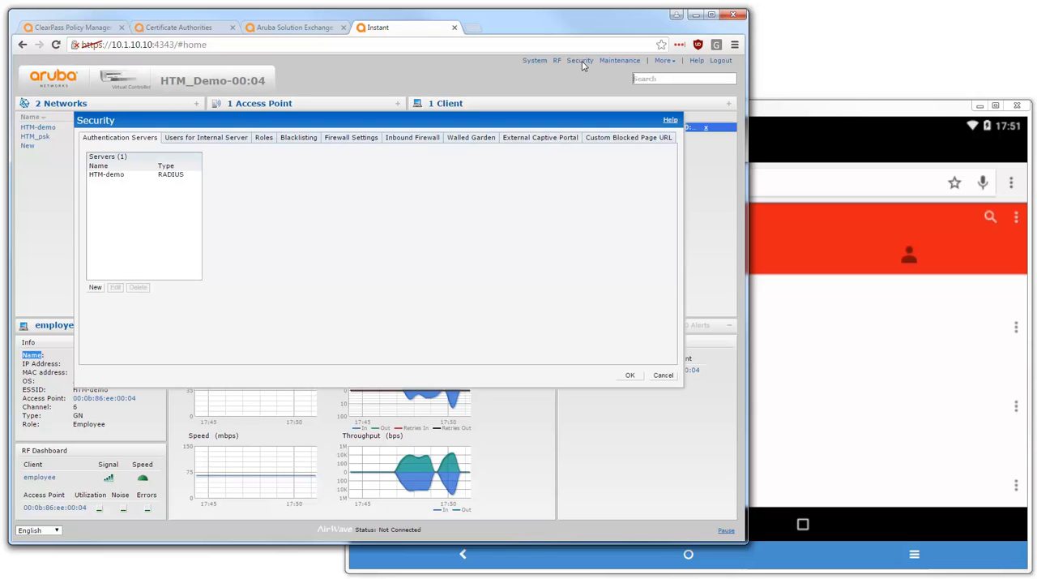
click(270, 139)
scroll(162, 239, down, 2)
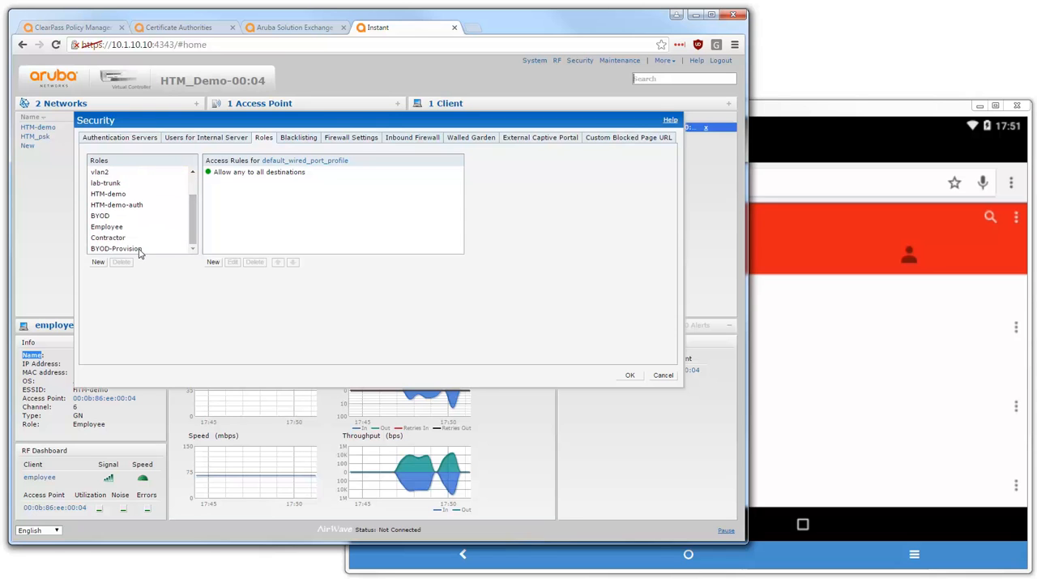
click(140, 248)
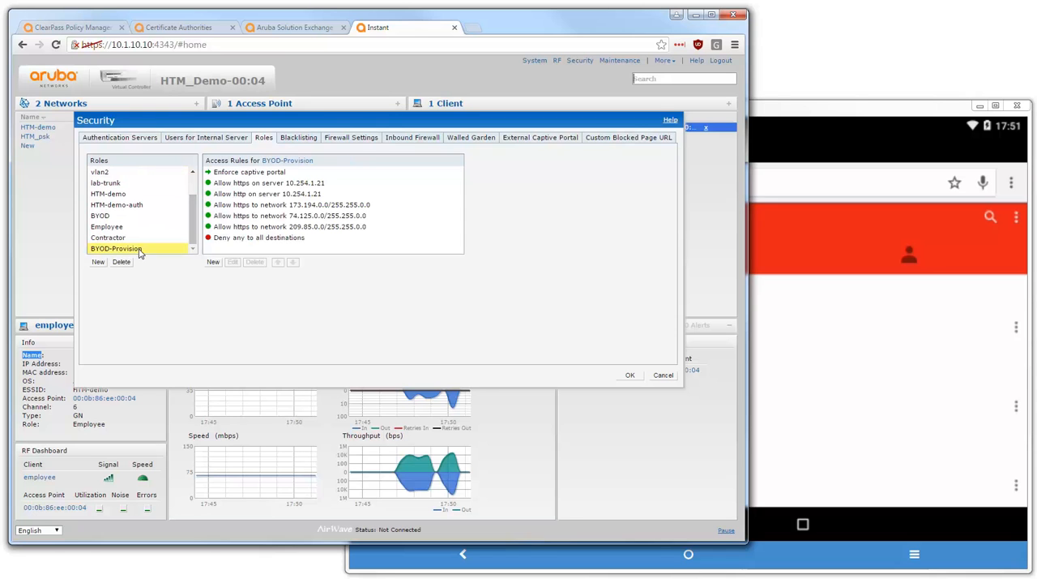
Examine the hostname and URL in the default captive portal profile of the Enforce captive portal rule, leaving the rule without changes
click(298, 174)
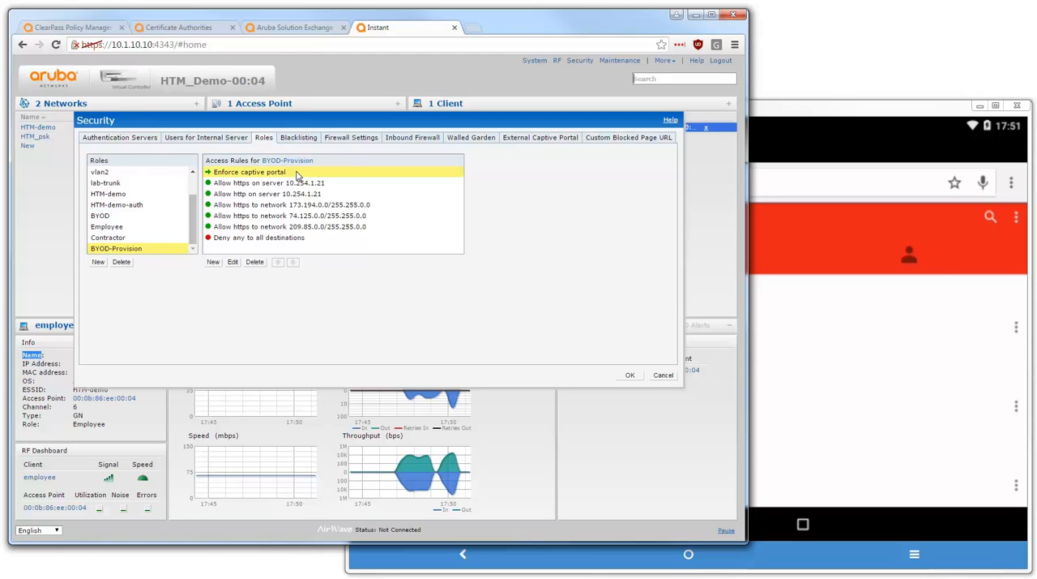
click(236, 264)
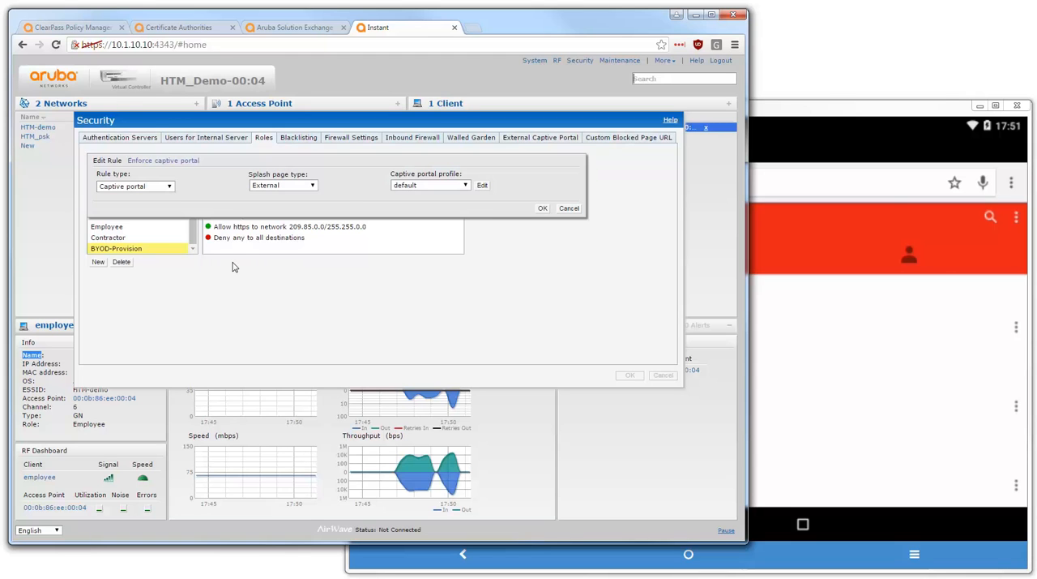
click(483, 186)
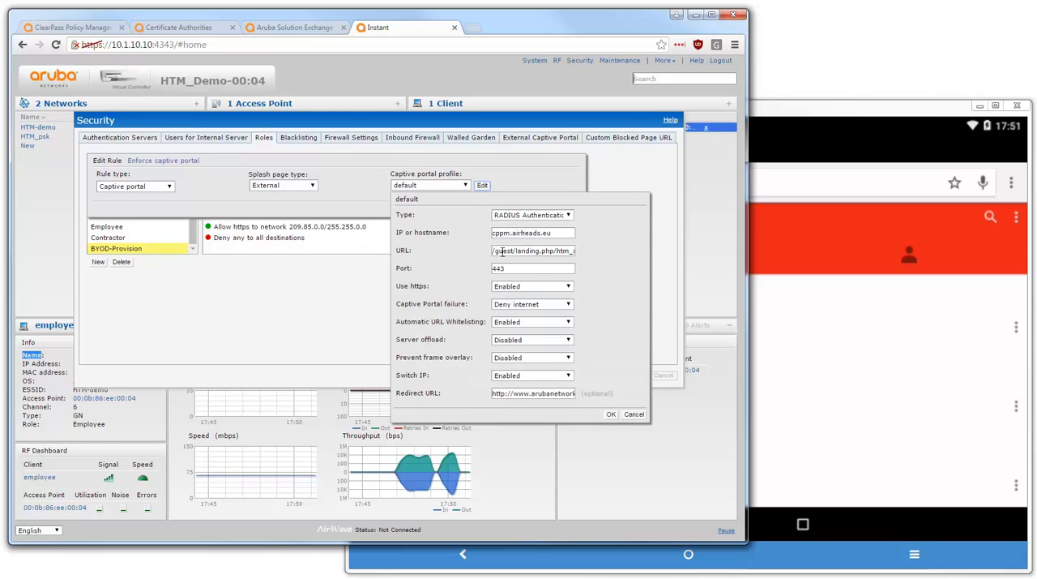
drag(496, 233, 572, 235)
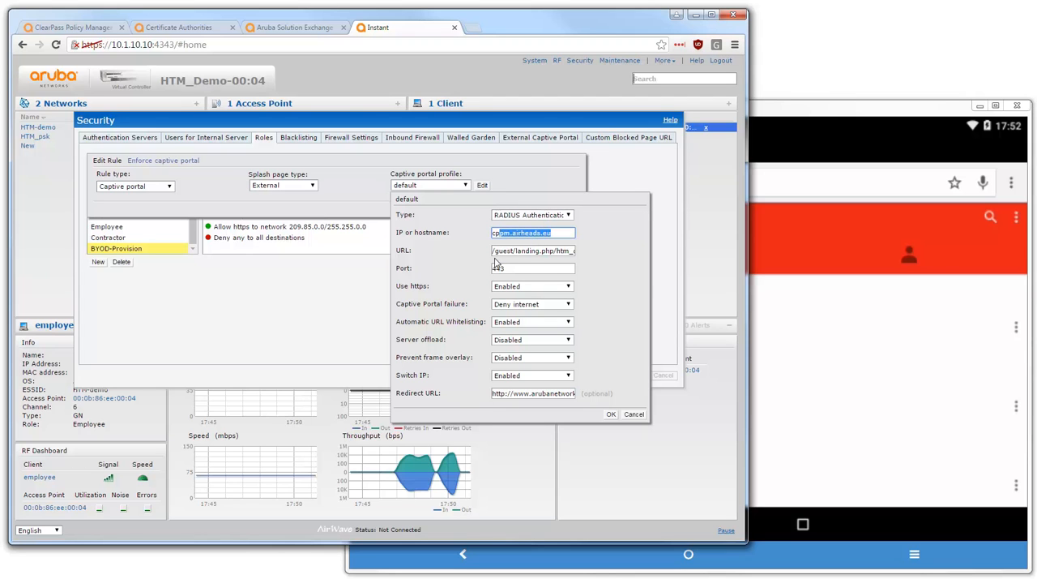
drag(492, 251, 570, 254)
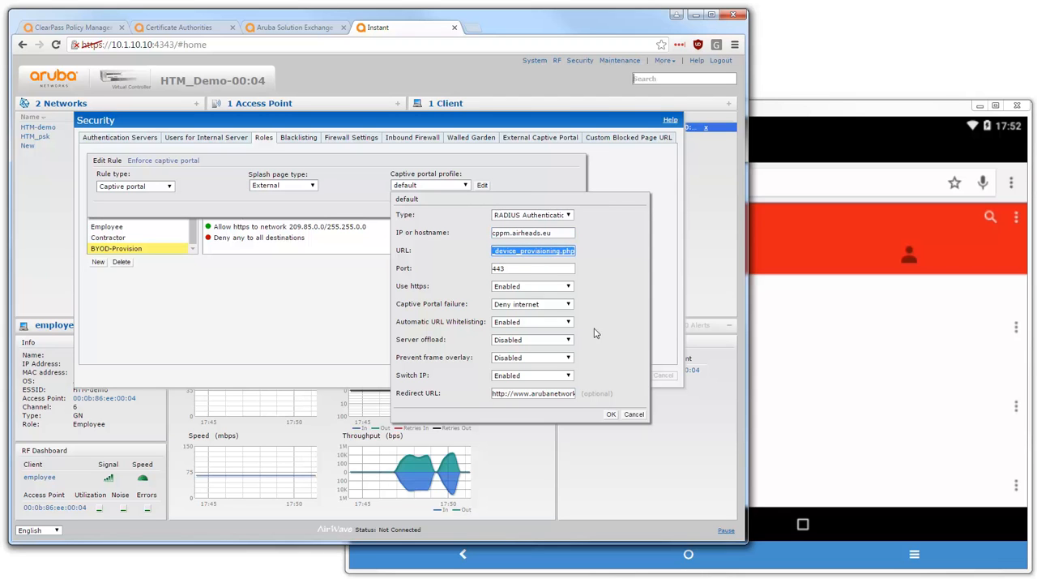
click(639, 414)
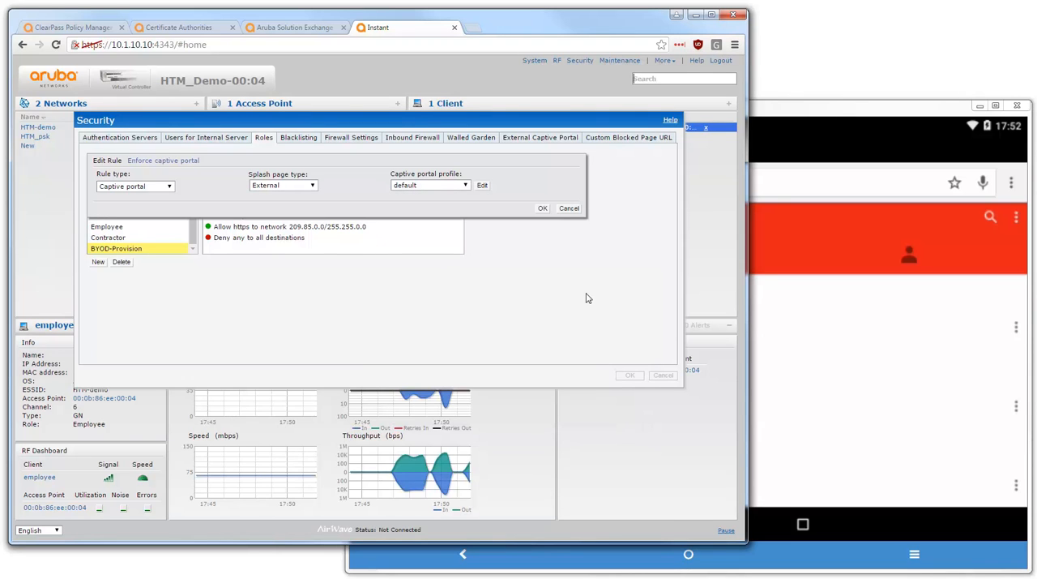
click(568, 209)
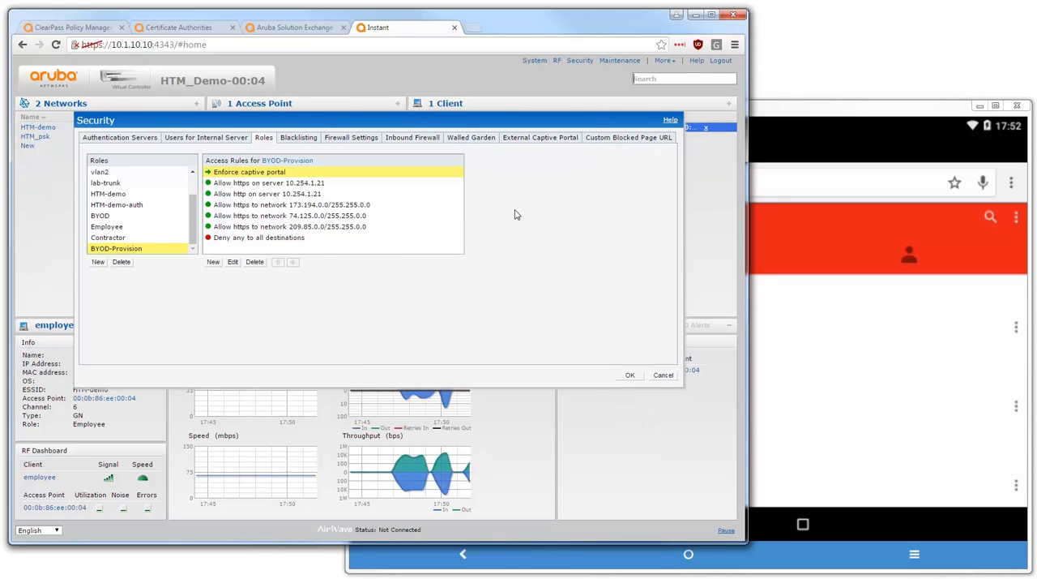
Examine the server, network and deny rules of the BYOD-Provision role one by one and leave the security settings without saving
click(330, 184)
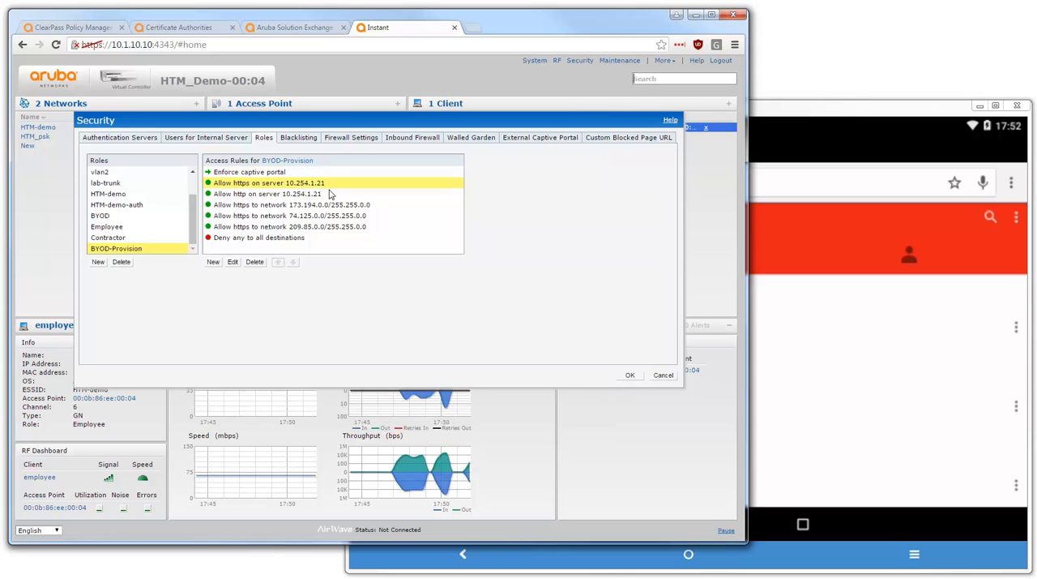
click(329, 196)
click(331, 205)
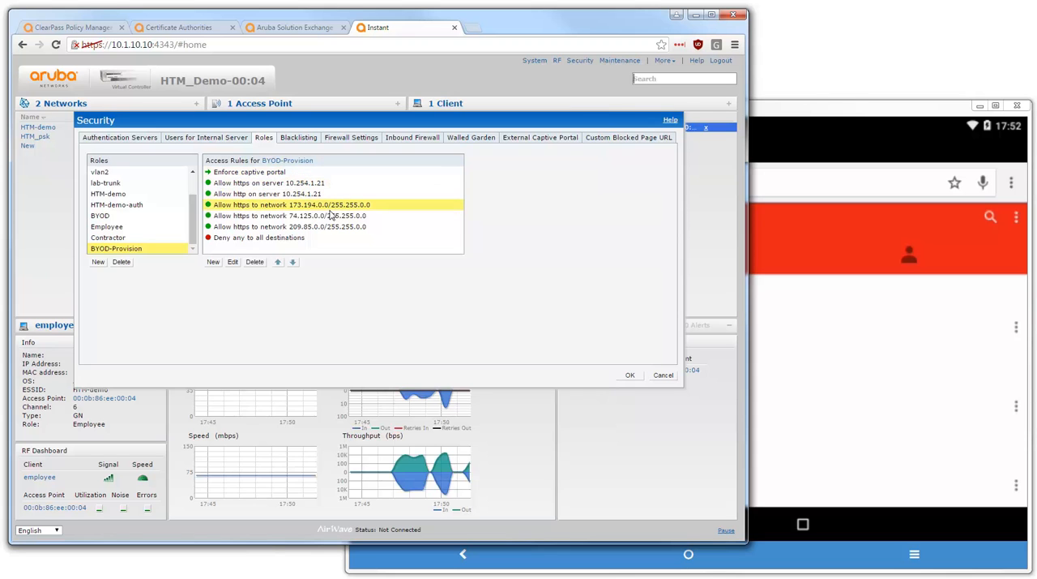
click(331, 215)
click(331, 227)
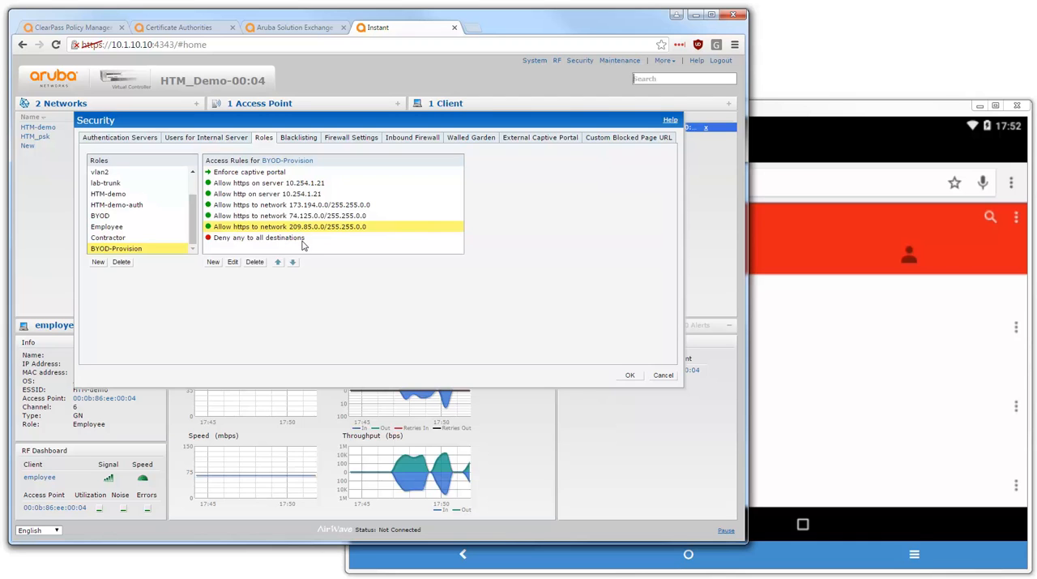
click(303, 239)
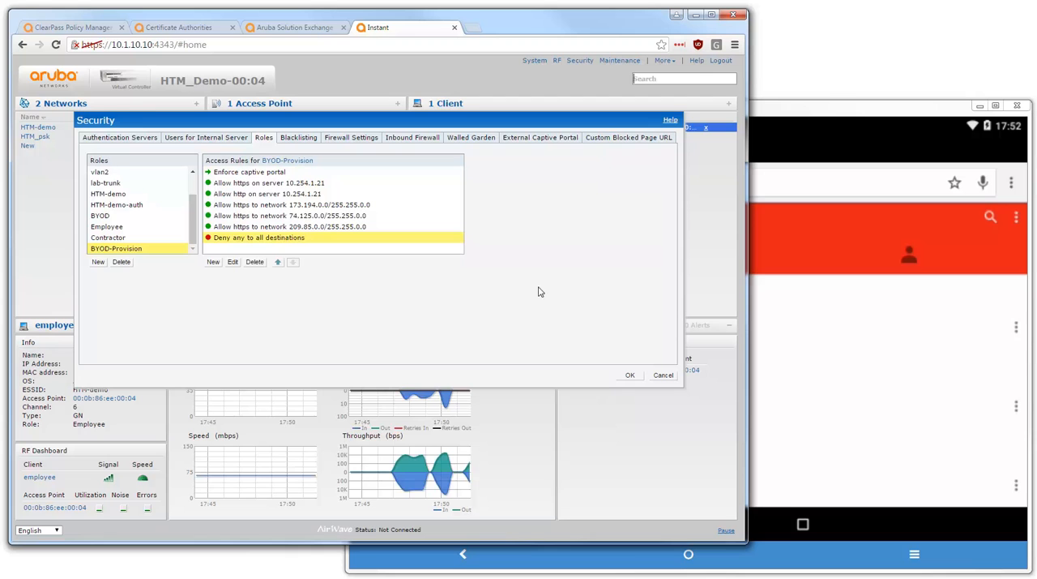
click(662, 375)
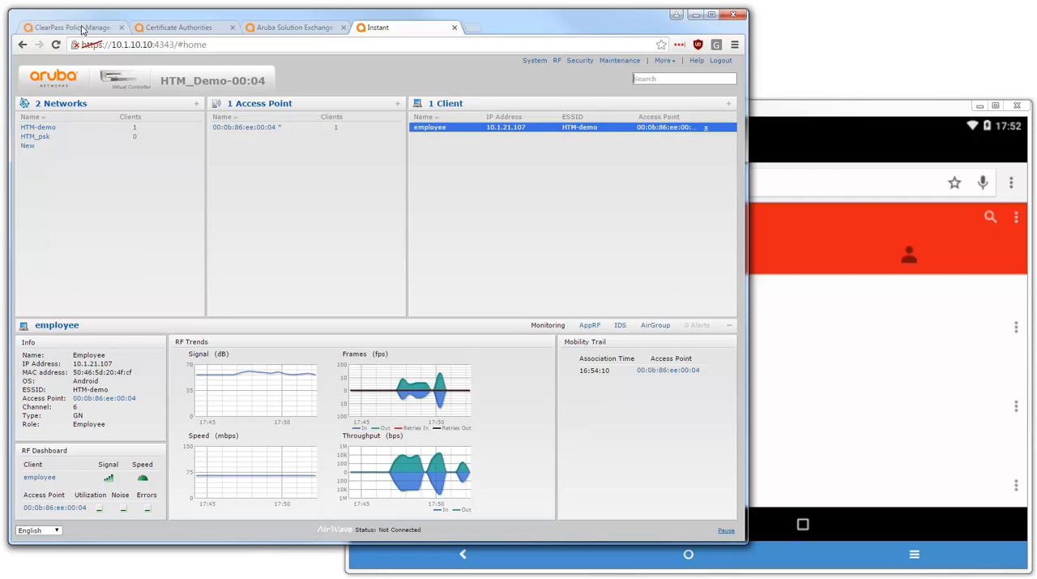
Switch to ClearPass, replace the open request details with those of HTM Onboard Pre-Auth and expand its computed input attributes
click(83, 29)
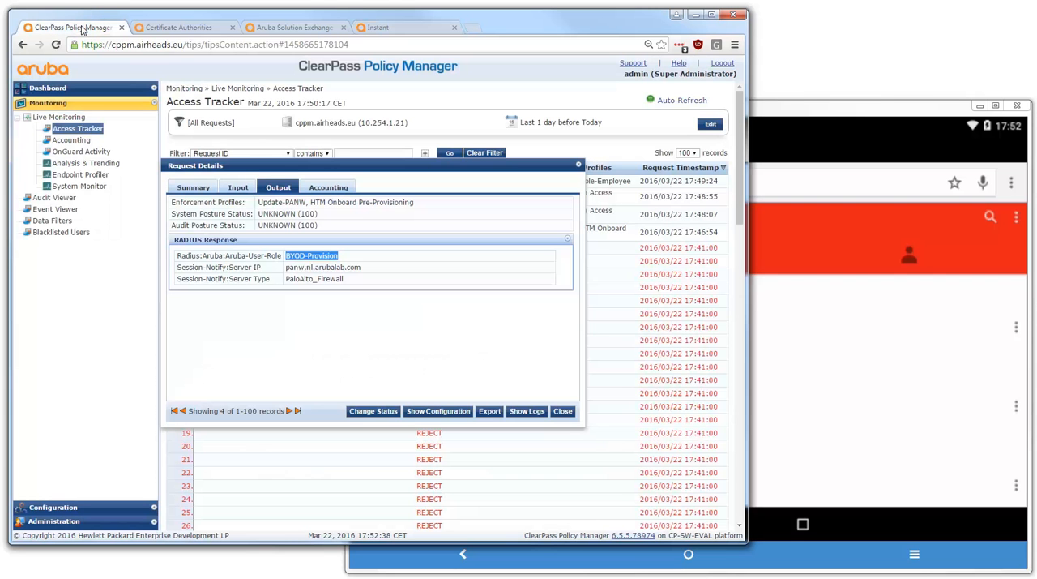
click(562, 410)
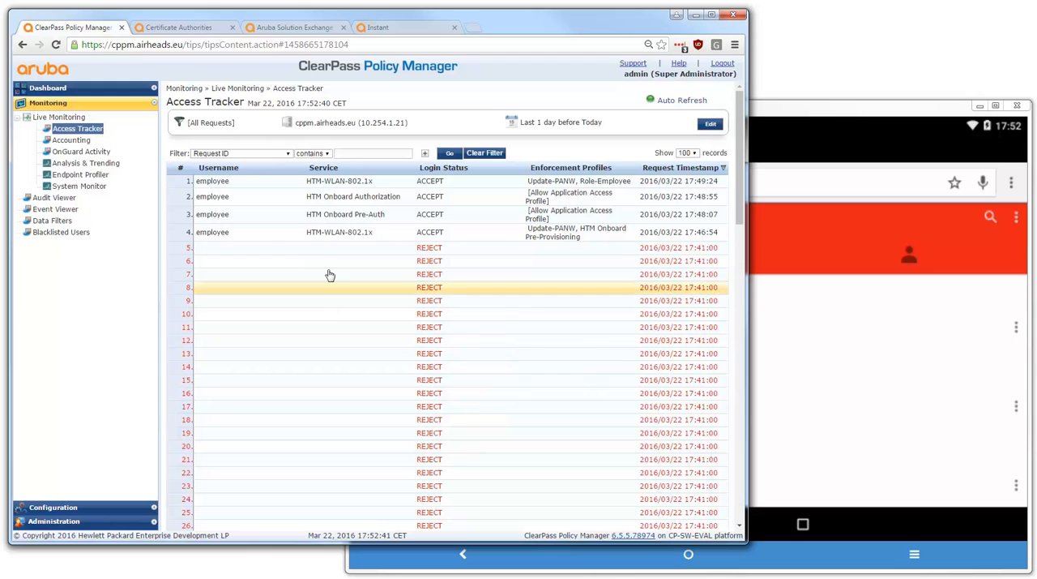
click(346, 217)
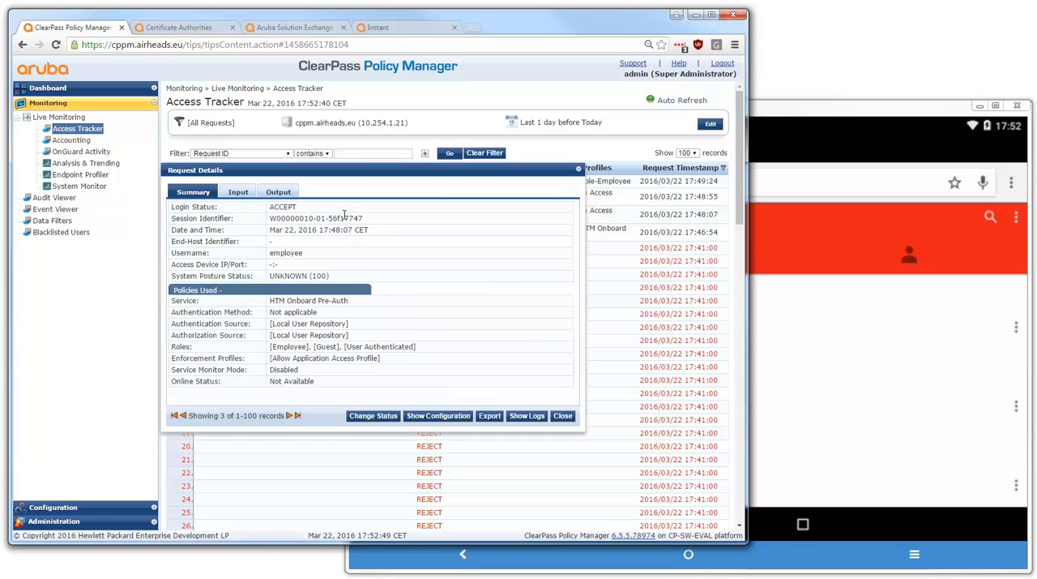
click(239, 195)
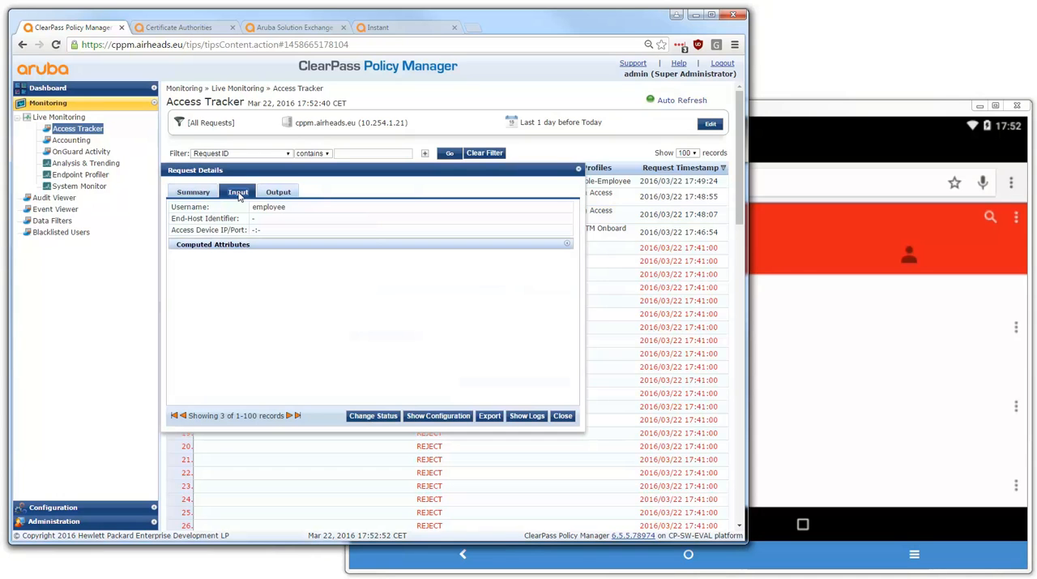
click(243, 247)
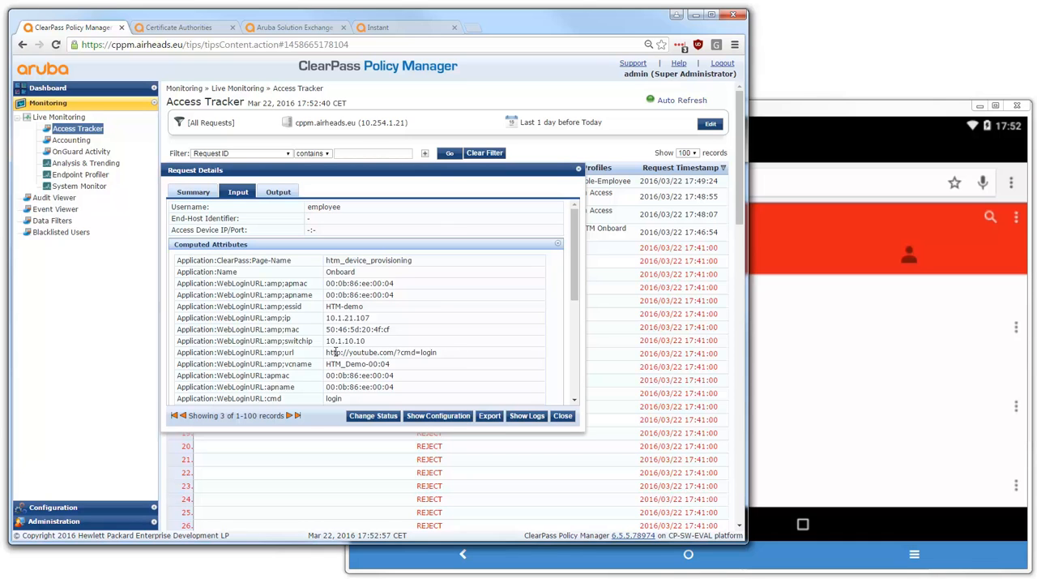
Examine the Pre-Auth request's web login URL, ESSID and output enforcement profile, and close its details
drag(333, 351, 393, 351)
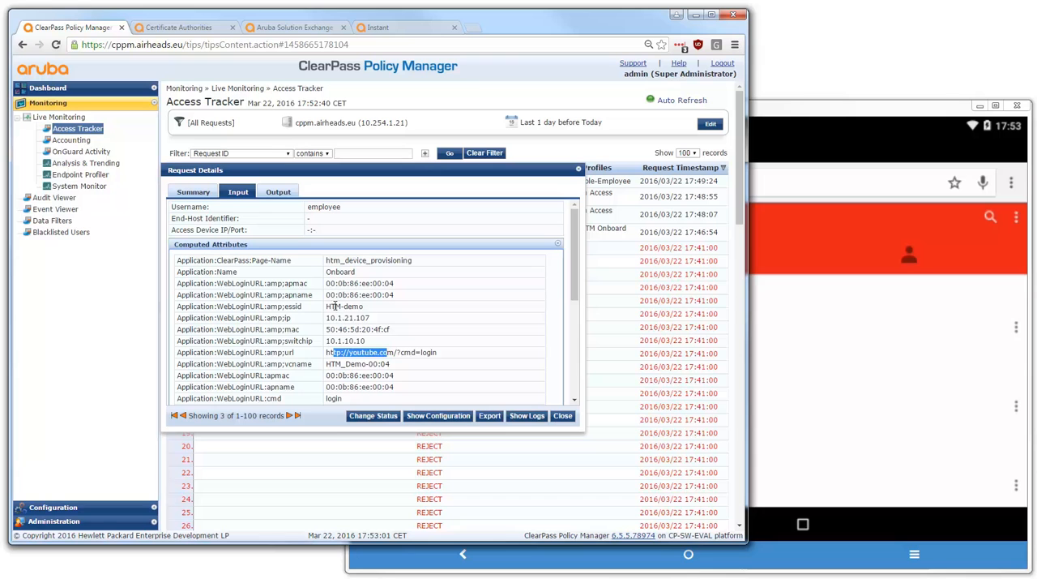
drag(325, 306, 366, 306)
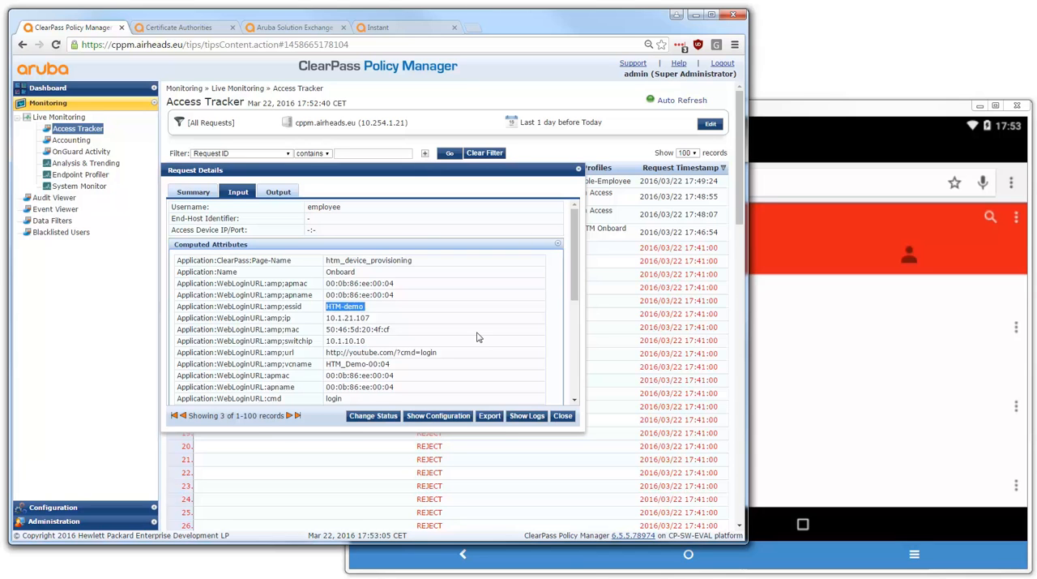
click(277, 193)
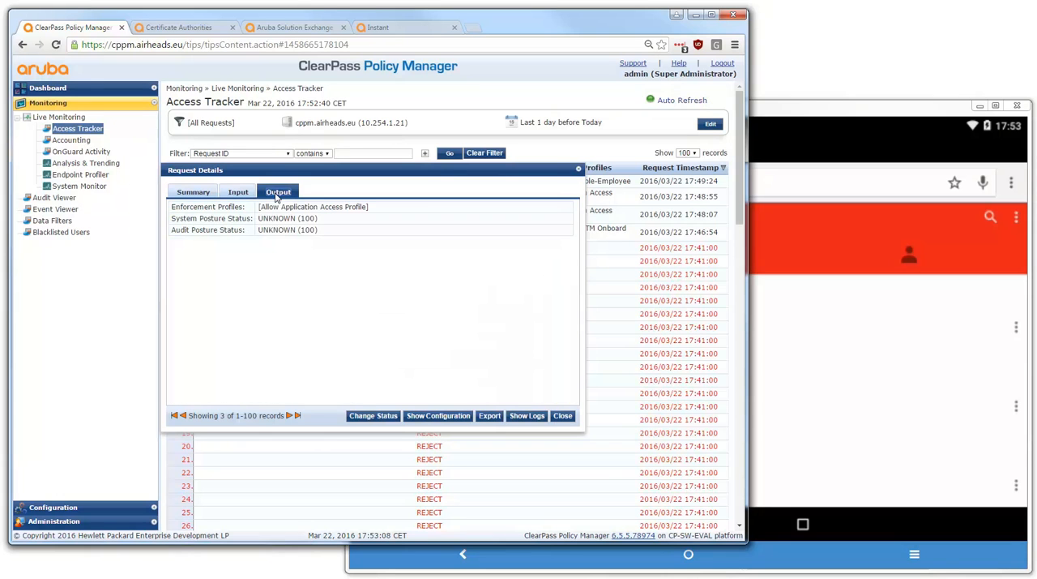
click(562, 416)
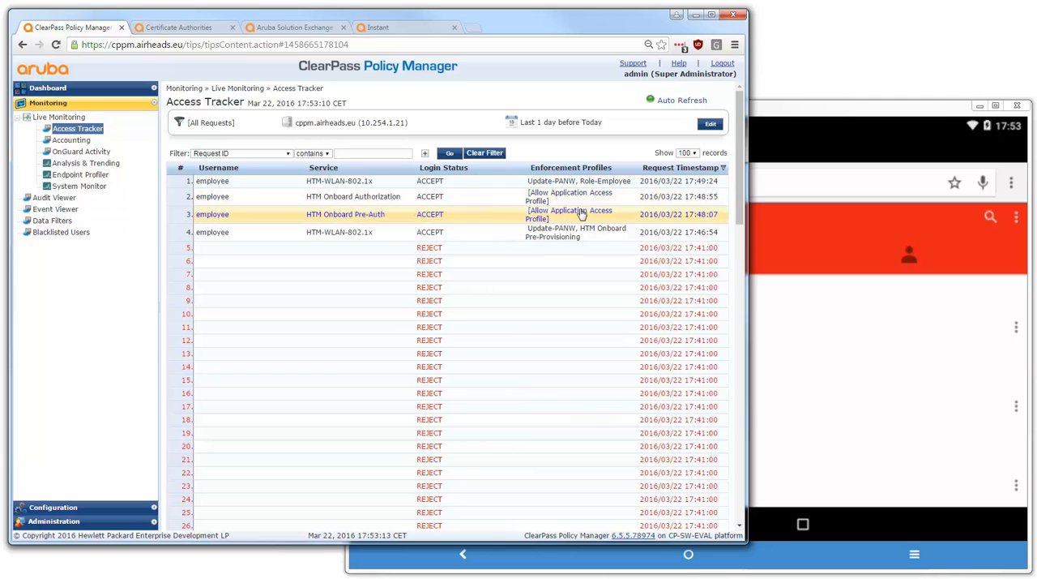
Open the details of the HTM Onboard Authorization request and expand its computed input attributes
click(354, 199)
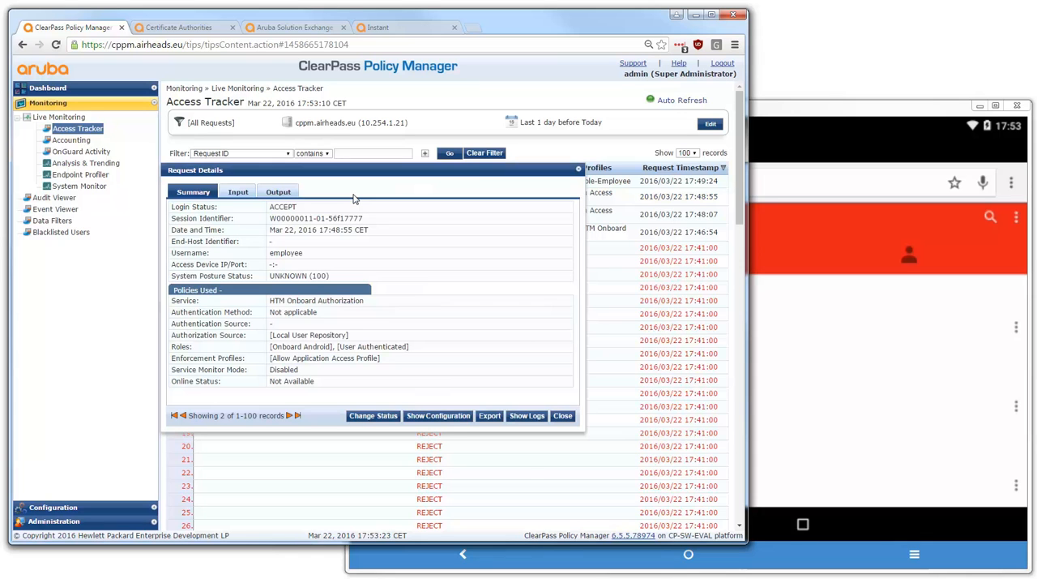
click(240, 194)
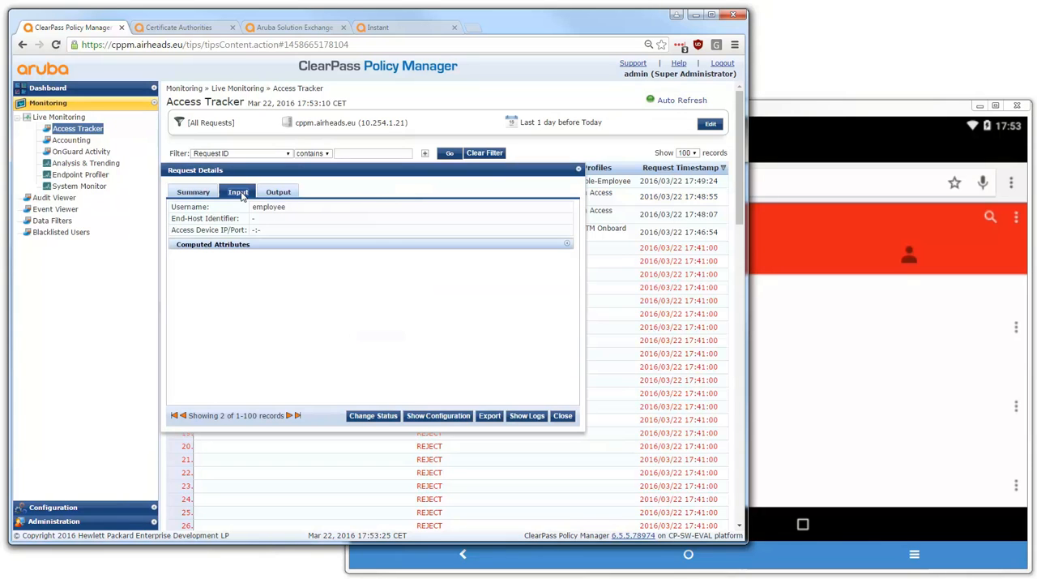
click(258, 245)
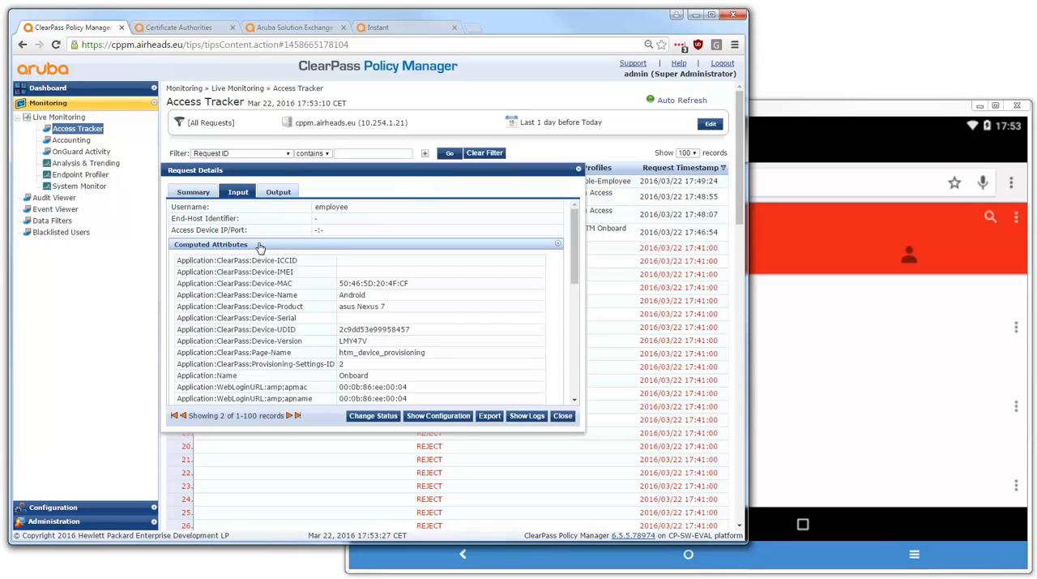
Examine the device name, MAC, product, UDID, version and remaining computed attributes of the authorization request, and close its details
double_click(354, 295)
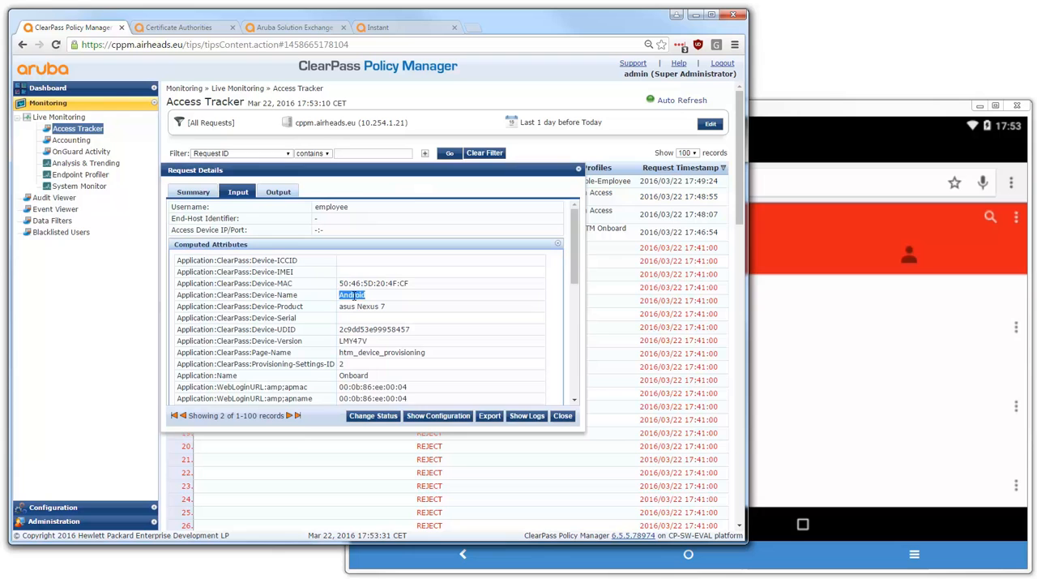
drag(346, 283, 357, 297)
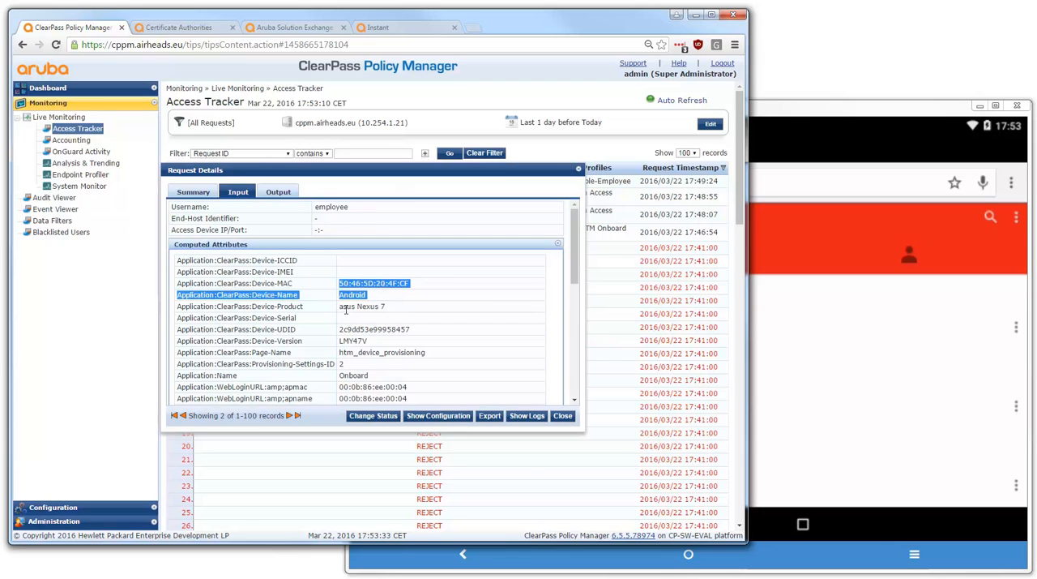
double_click(347, 306)
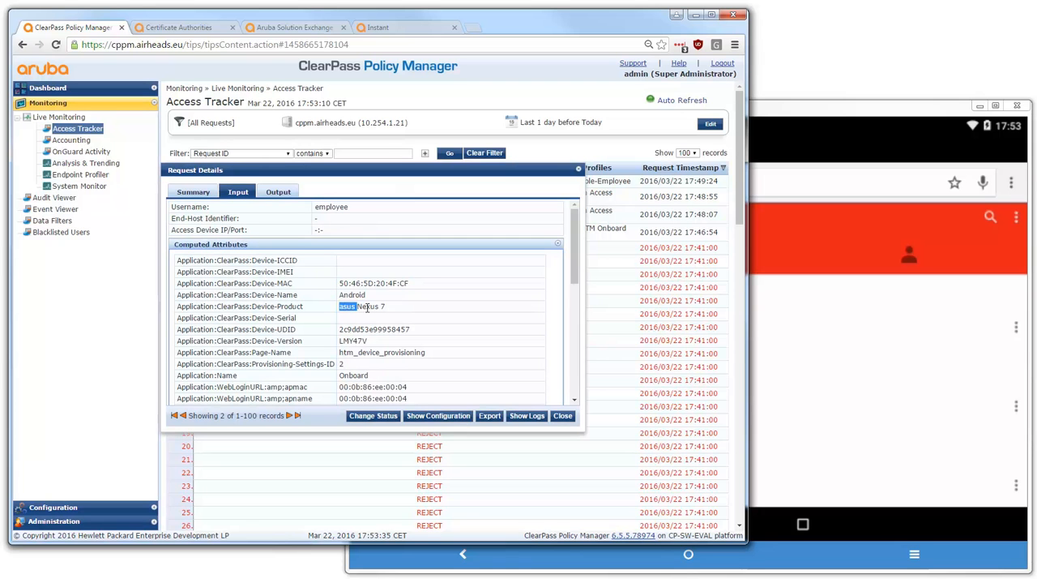
double_click(359, 330)
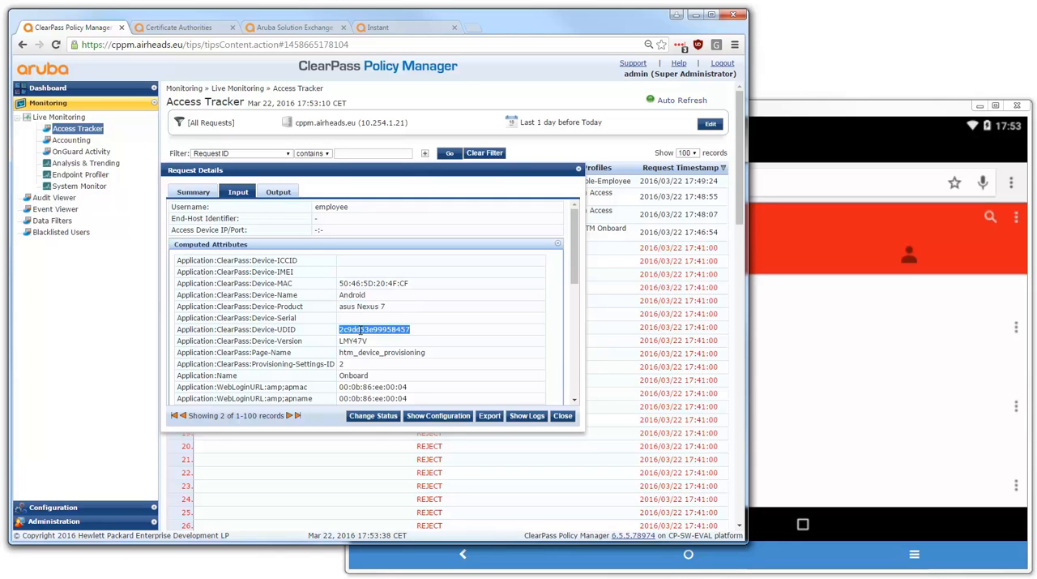
double_click(359, 341)
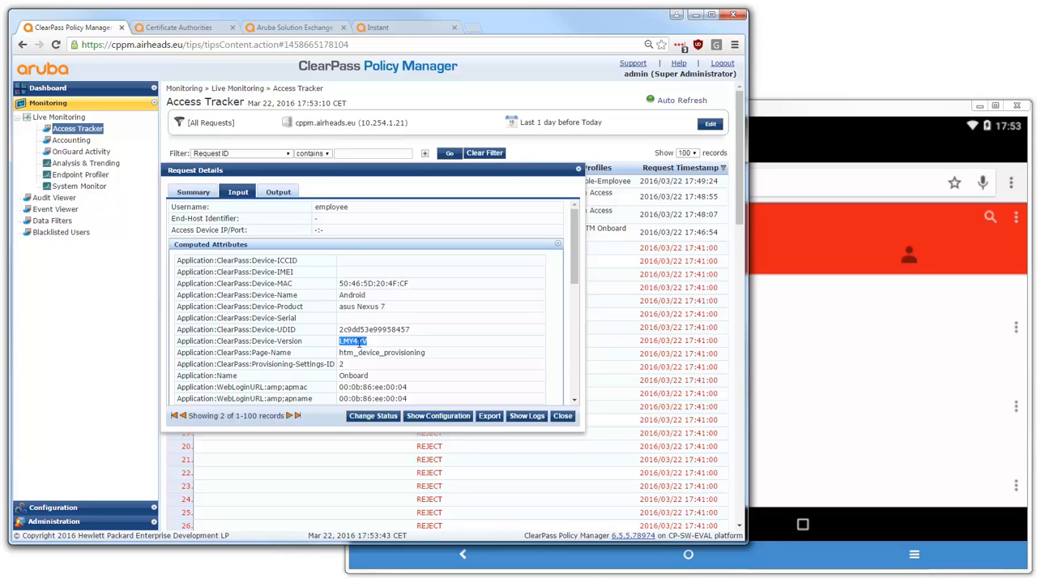
click(287, 272)
drag(574, 282, 576, 383)
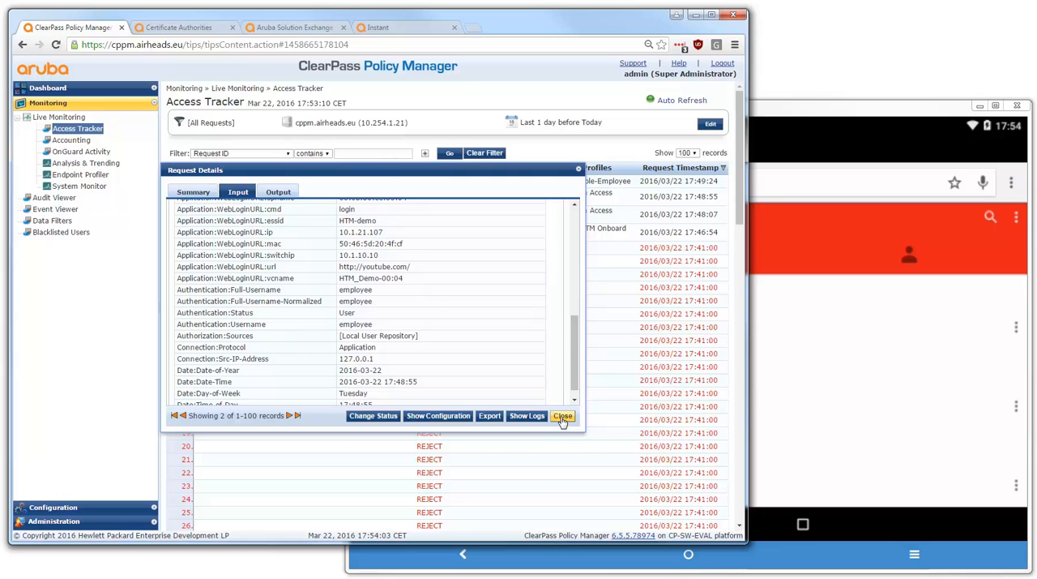
click(563, 416)
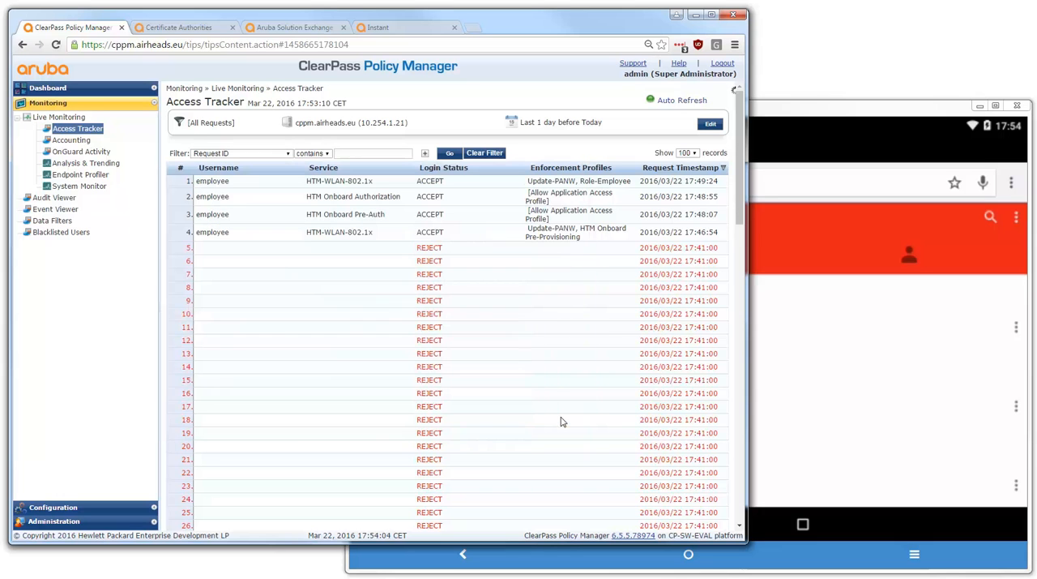
Open the newest HTM-WLAN-802.1x request in Access Tracker, check its Role-Employee enforcement profile, and expand its RADIUS response to check the Aruba user role
click(385, 185)
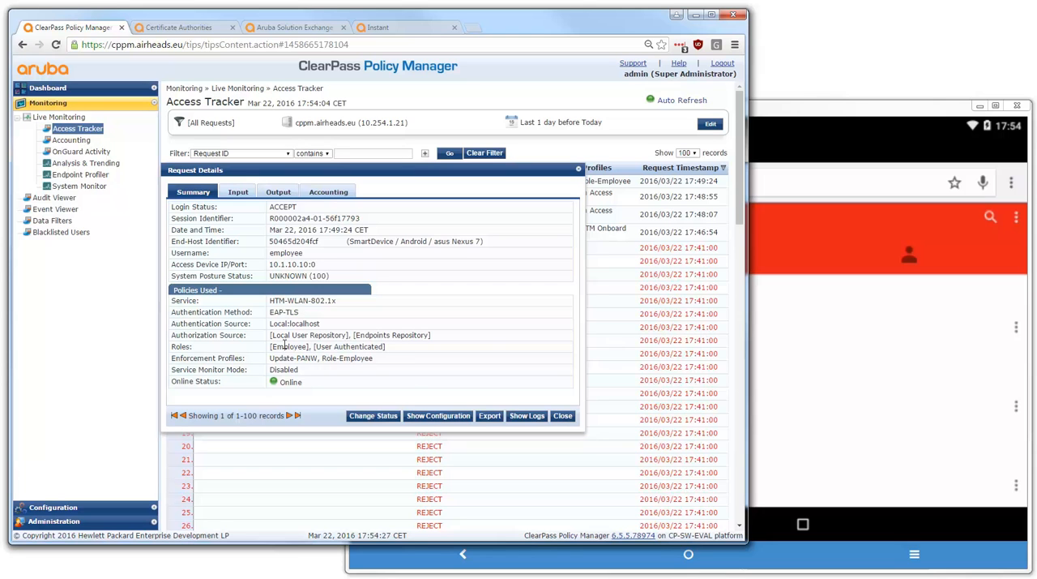
drag(322, 357, 371, 359)
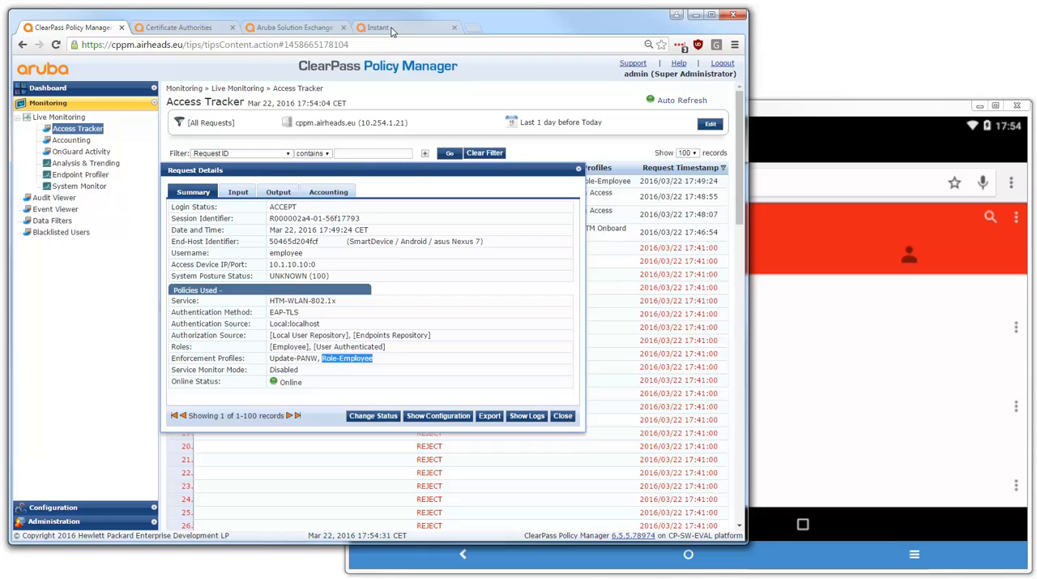
click(278, 192)
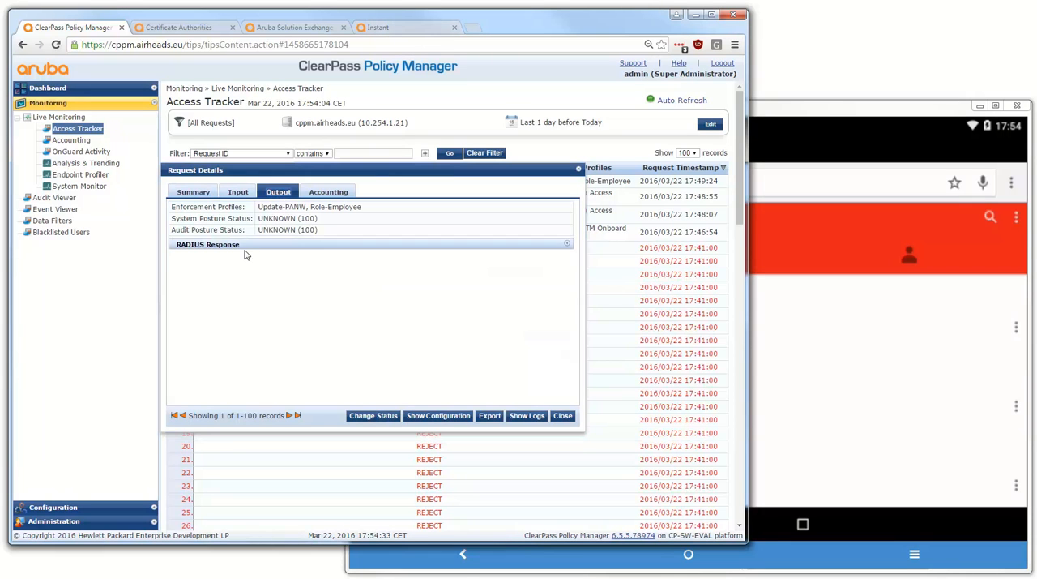
click(243, 246)
double_click(298, 260)
Check the employee client's role in Instant against the RADIUS response, and return to ClearPass to close the request details
click(381, 28)
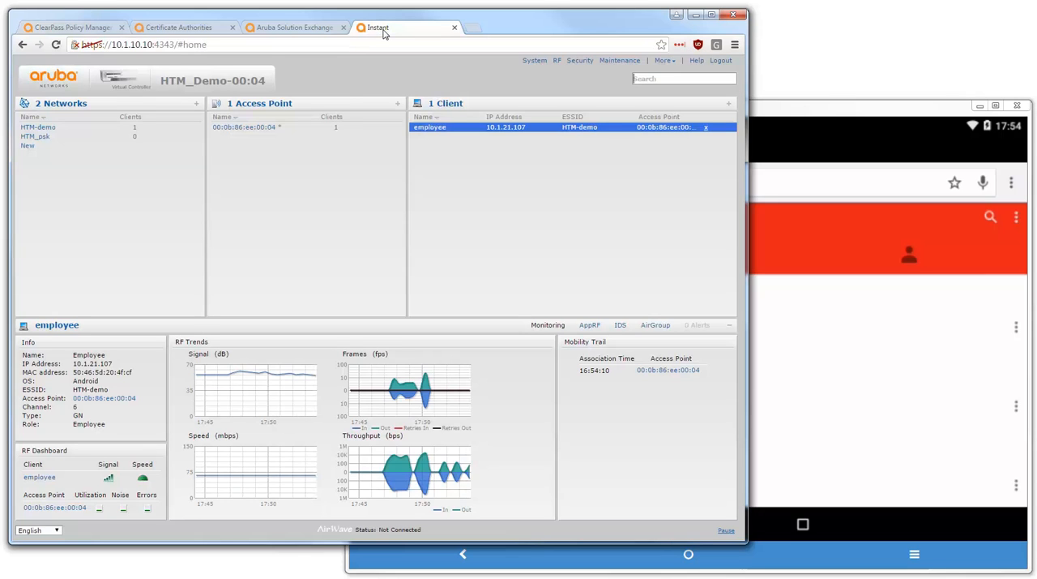
double_click(89, 425)
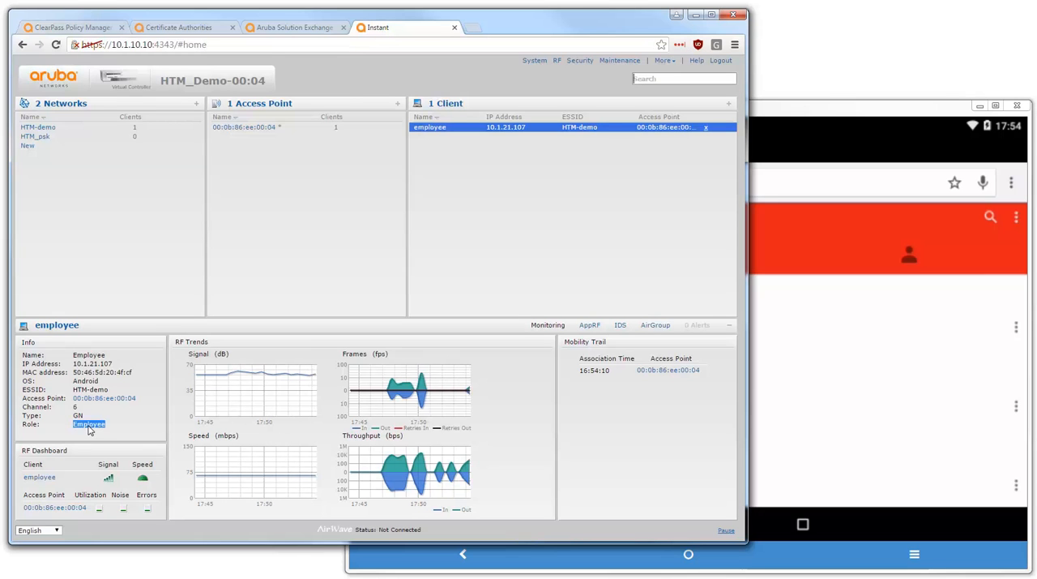
click(92, 29)
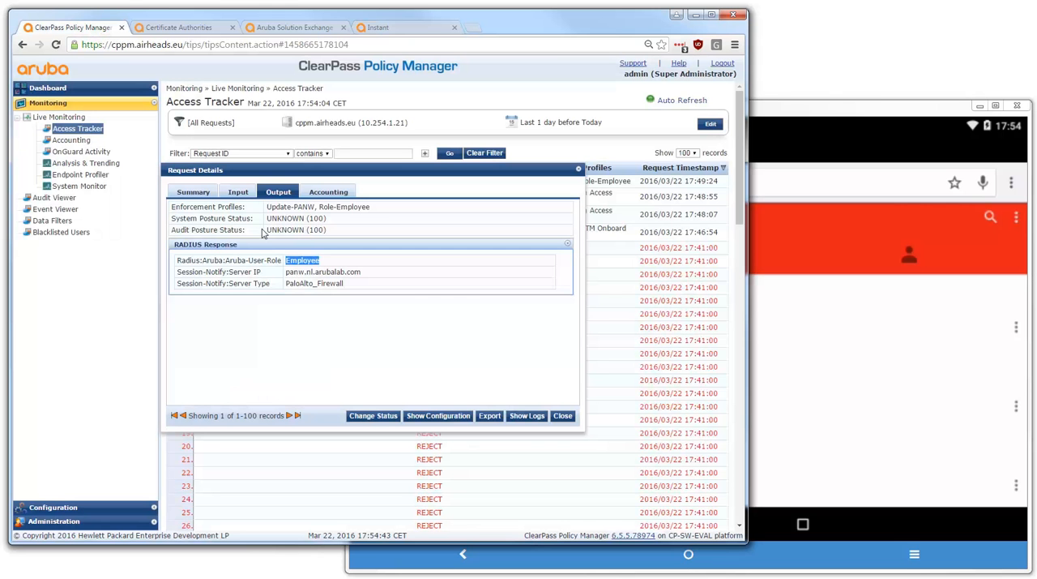
click(562, 417)
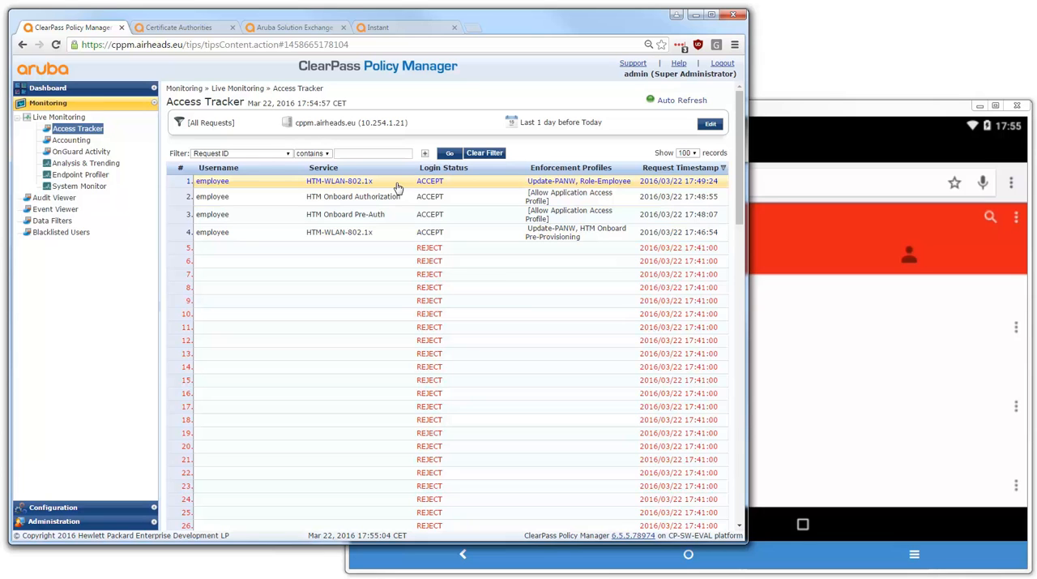
Open the HTM-WLAN-802.1x service from the ClearPass services configuration and examine its service rule conditions
click(53, 507)
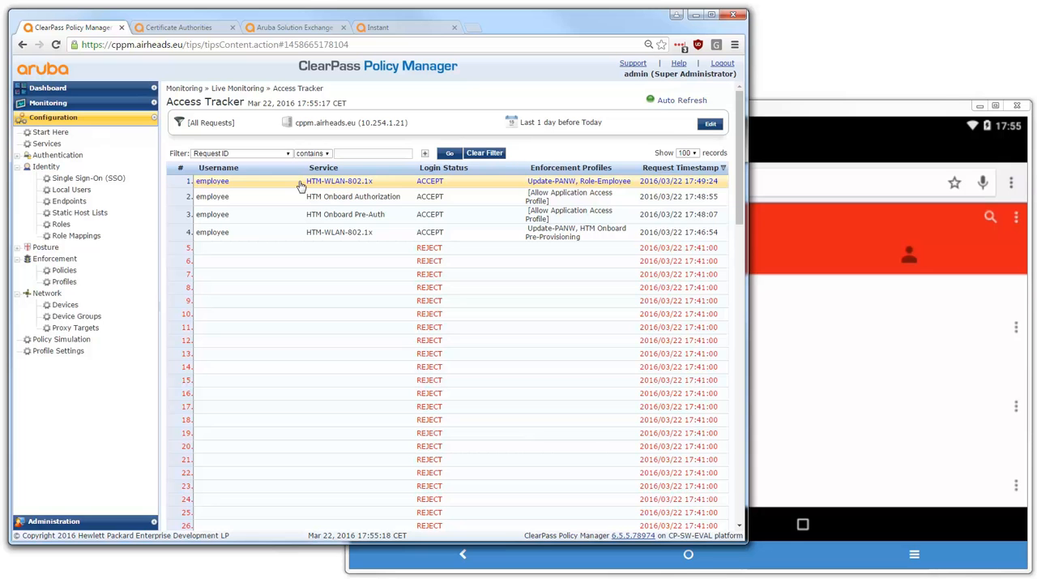
click(50, 144)
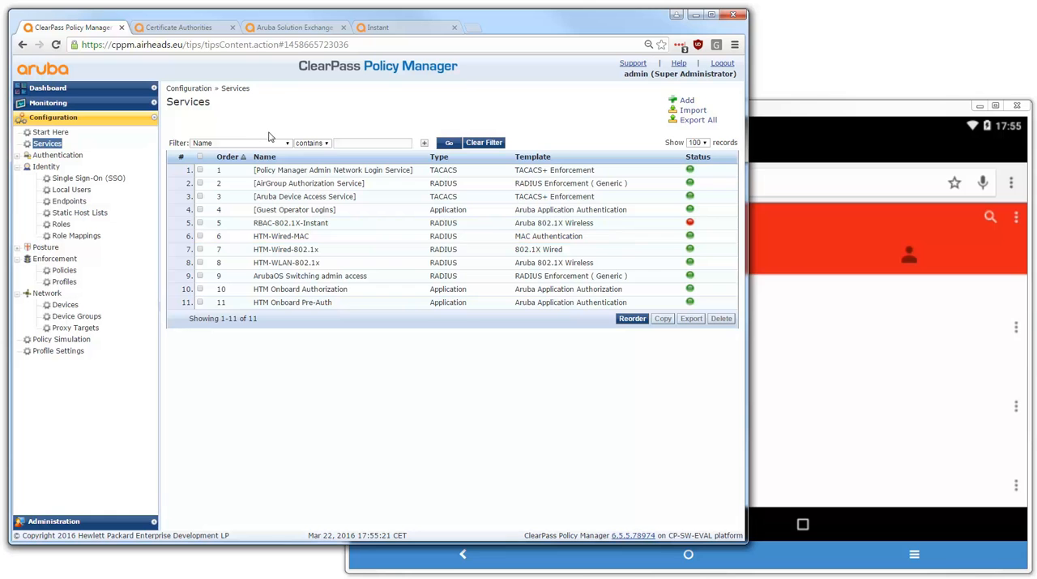
click(335, 265)
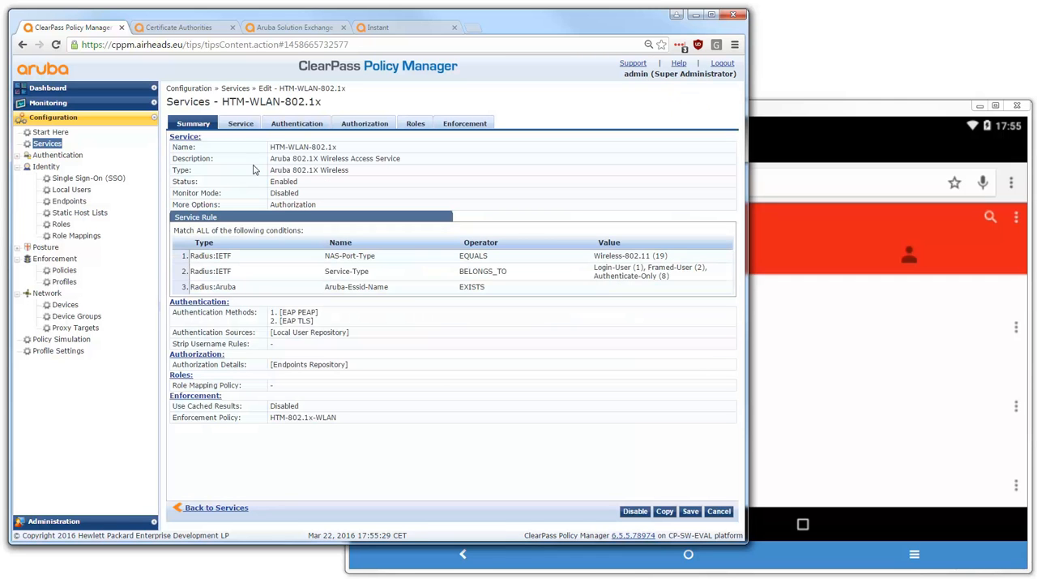
click(241, 123)
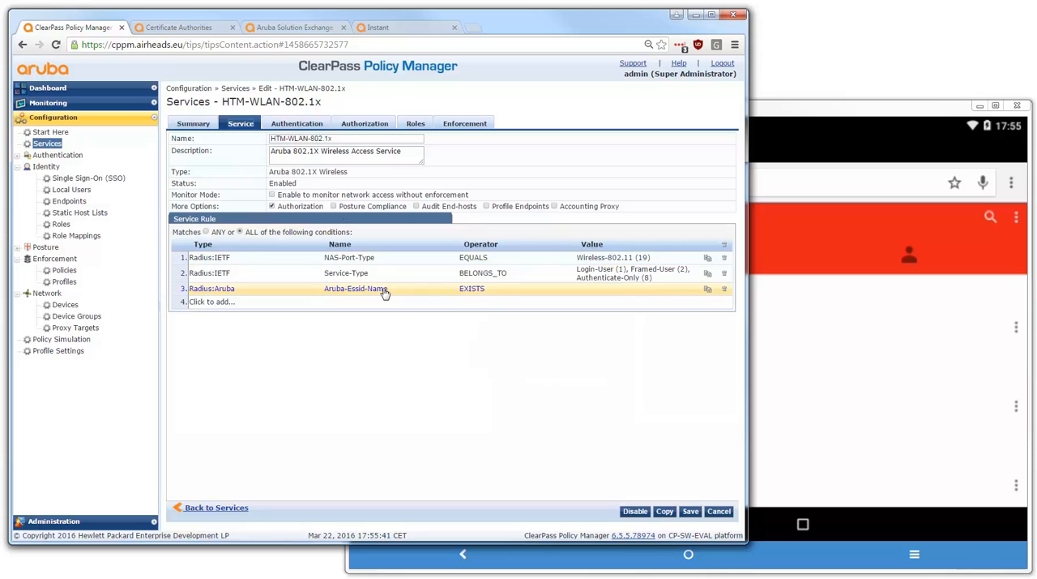
Examine the service's EAP TLS authentication method, Local User Repository source and the other available authentication sources without adding one
click(299, 126)
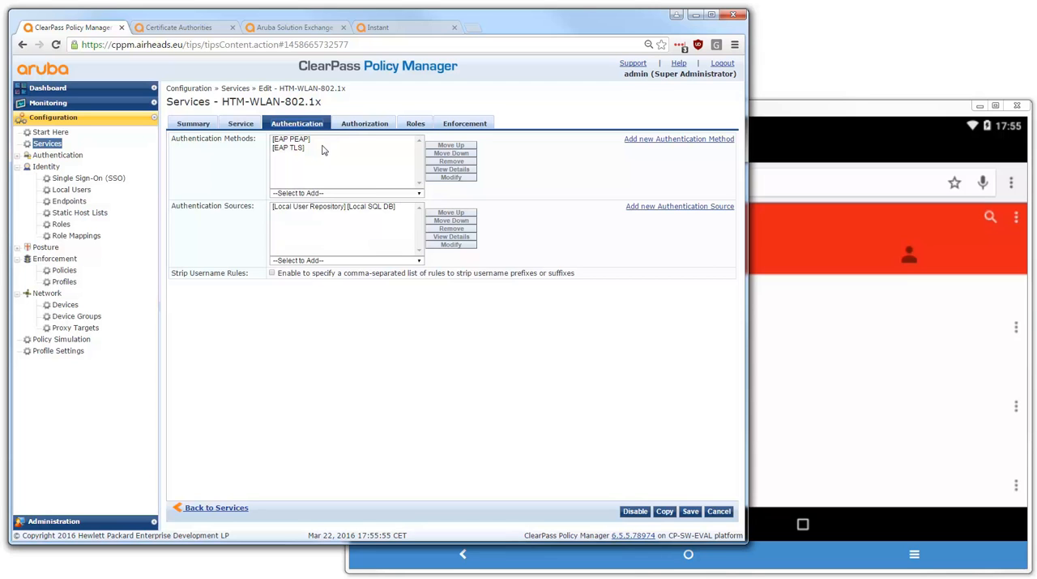
click(323, 148)
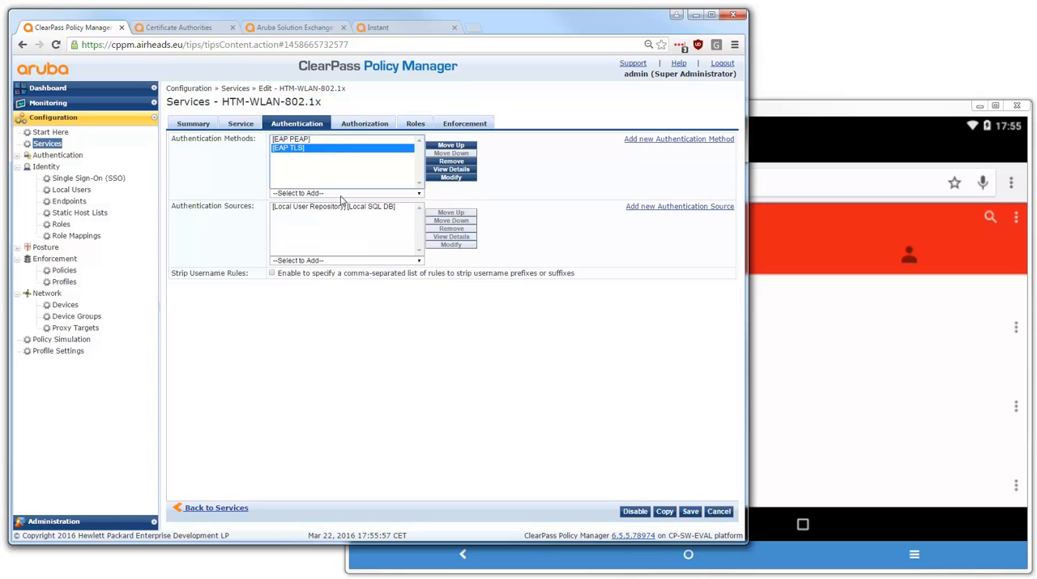
click(371, 208)
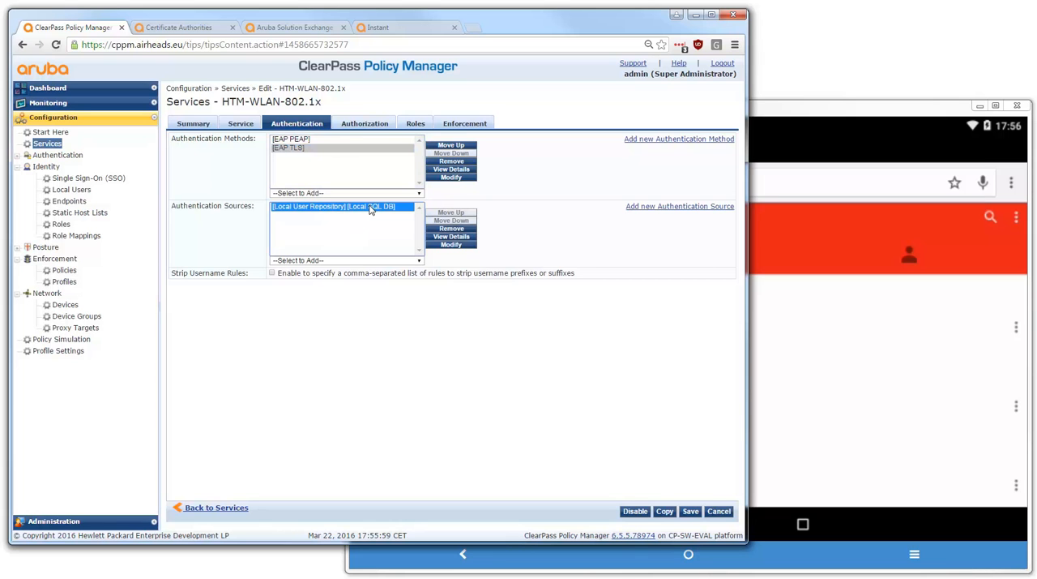
click(343, 260)
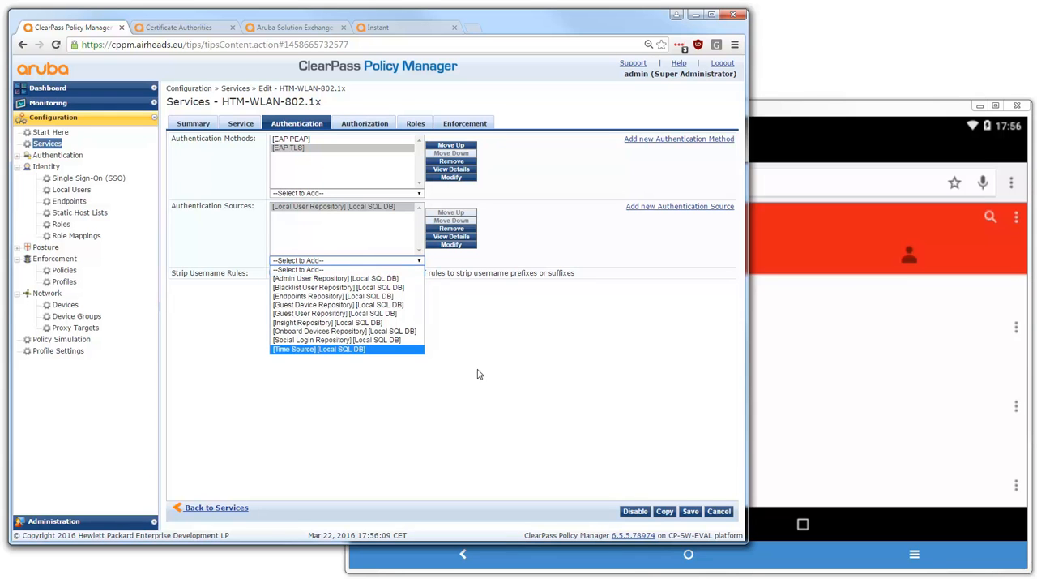
click(511, 326)
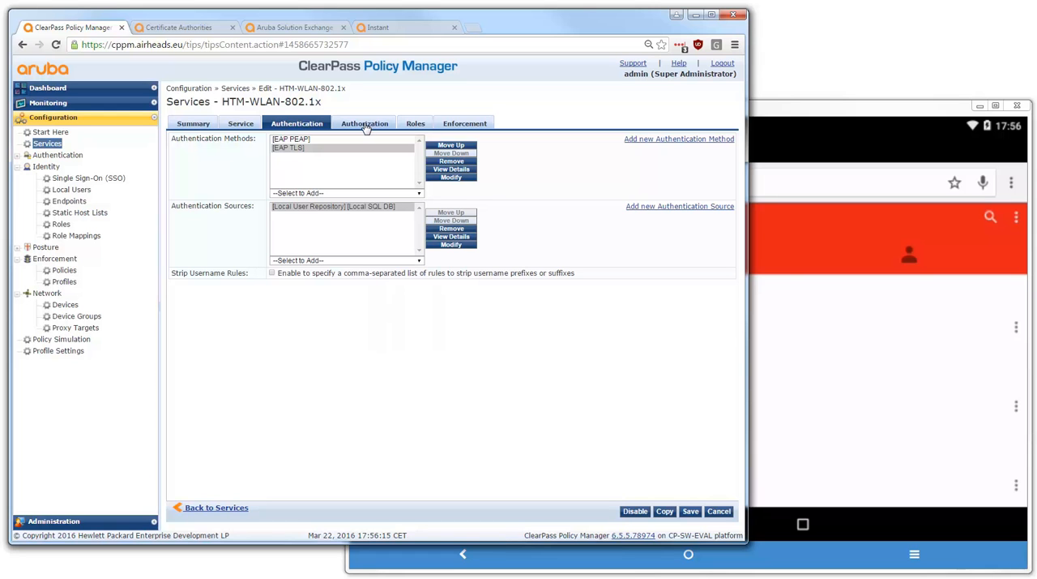
Examine the service's enforcement policy, comparing the Employee and Contractor role conditions with their enforcement profiles
click(457, 125)
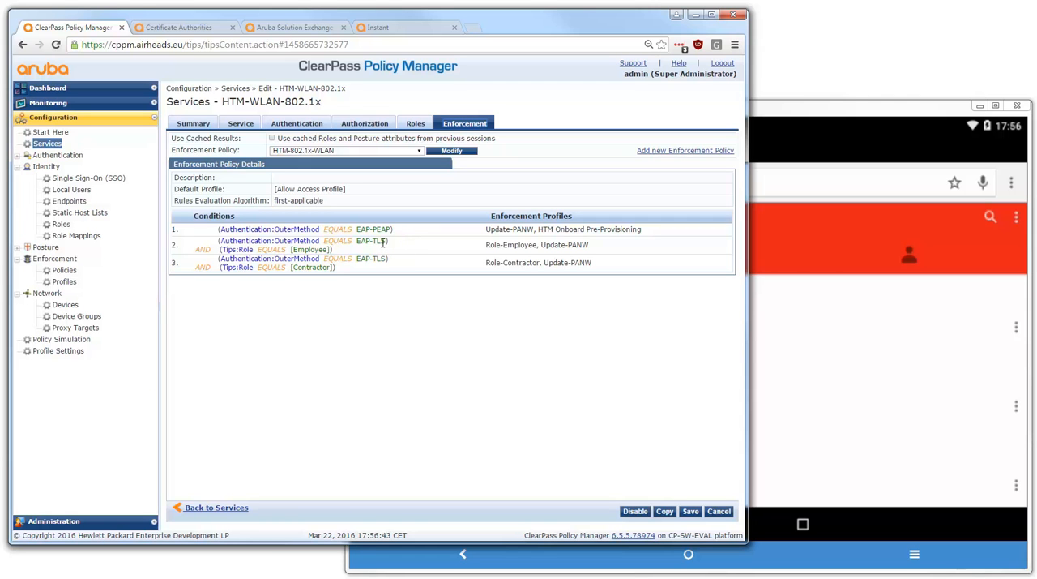
double_click(312, 250)
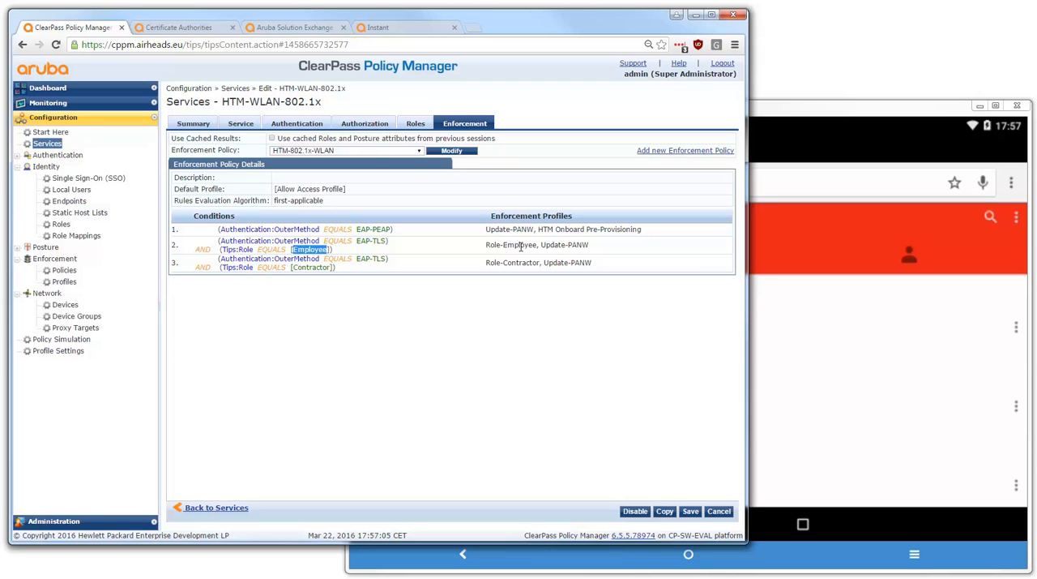
click(308, 269)
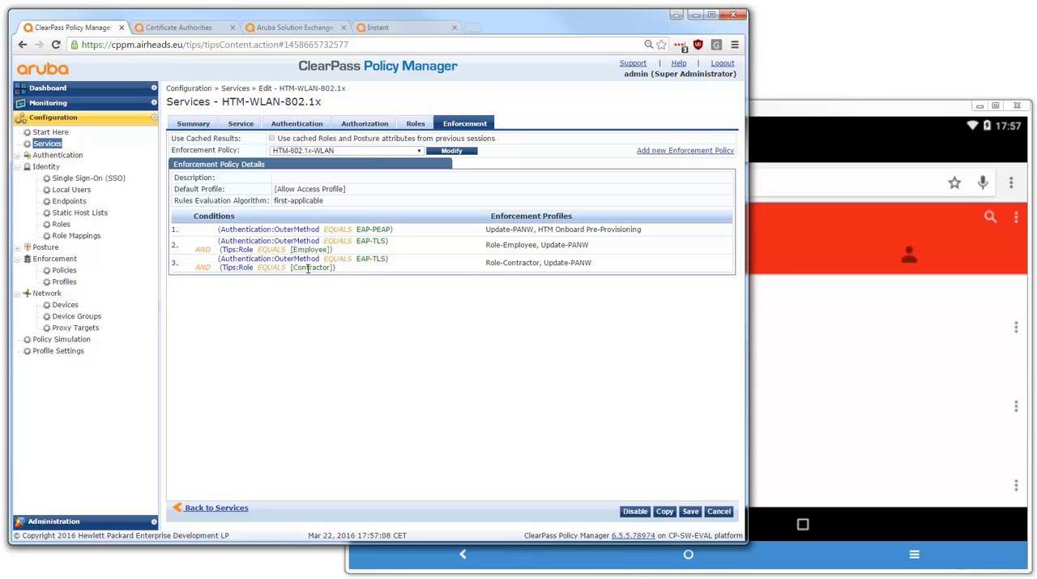
double_click(494, 262)
double_click(520, 262)
click(528, 305)
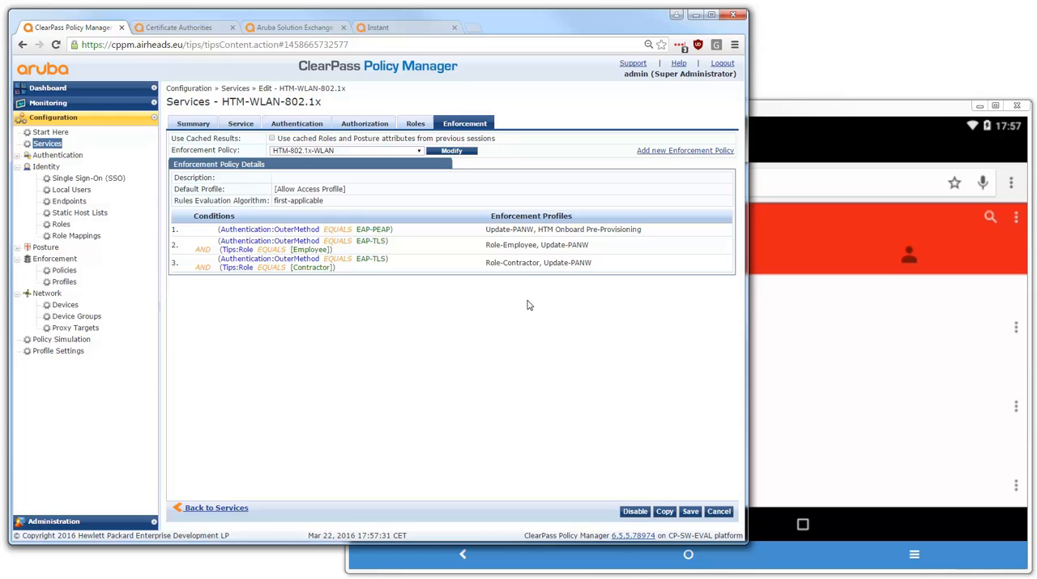
Switch to Aruba Solution Exchange, filter the solutions by the IAP product, and open the IAP Onboard w/ Single SSID solution
click(293, 28)
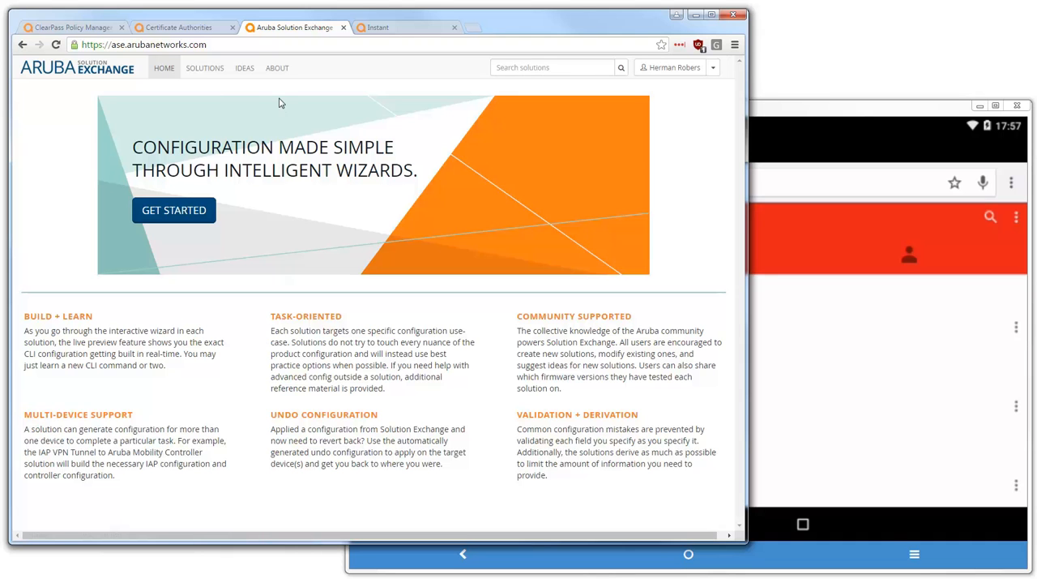
click(205, 73)
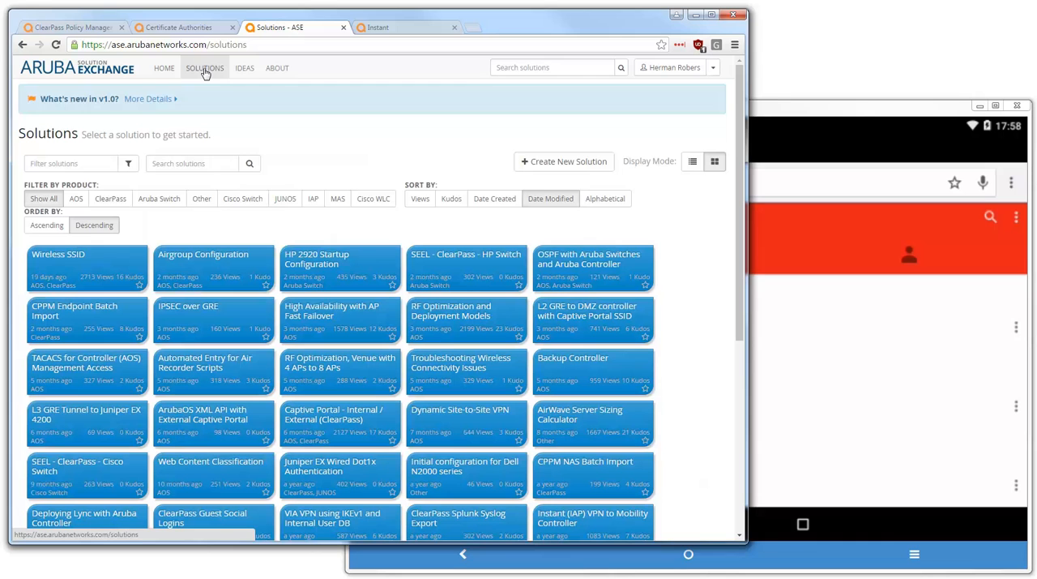
click(314, 200)
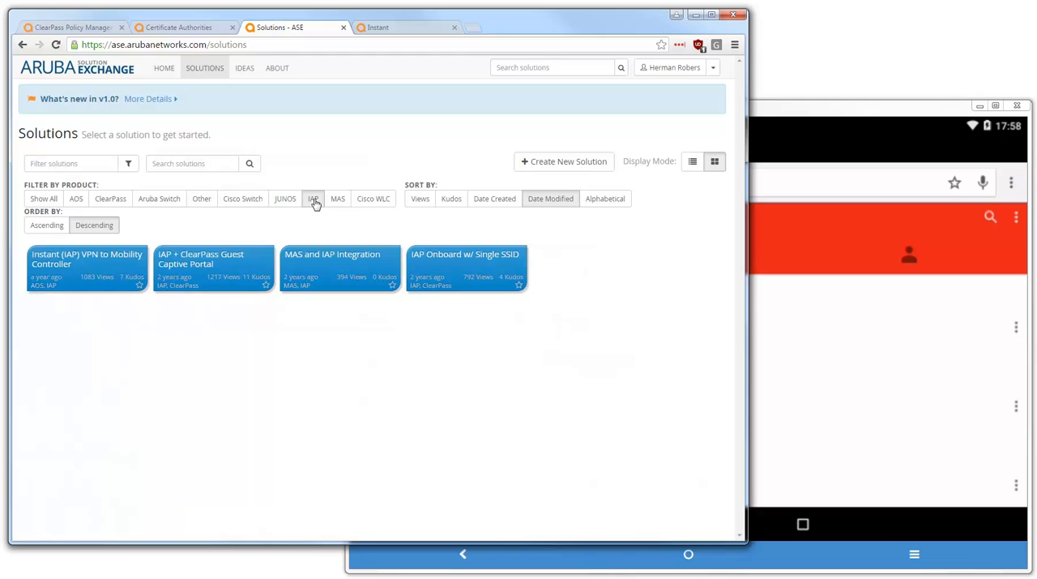
click(461, 281)
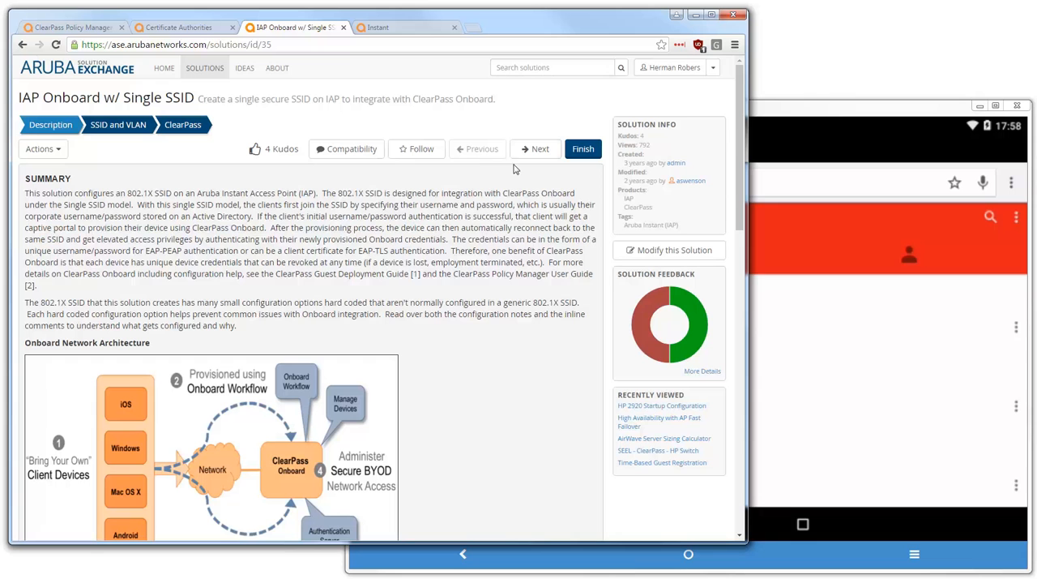
Go through the solution's SSID and VLAN and ClearPass settings, checking where the HTM profile prefix is used in the generated CLI configuration
click(540, 151)
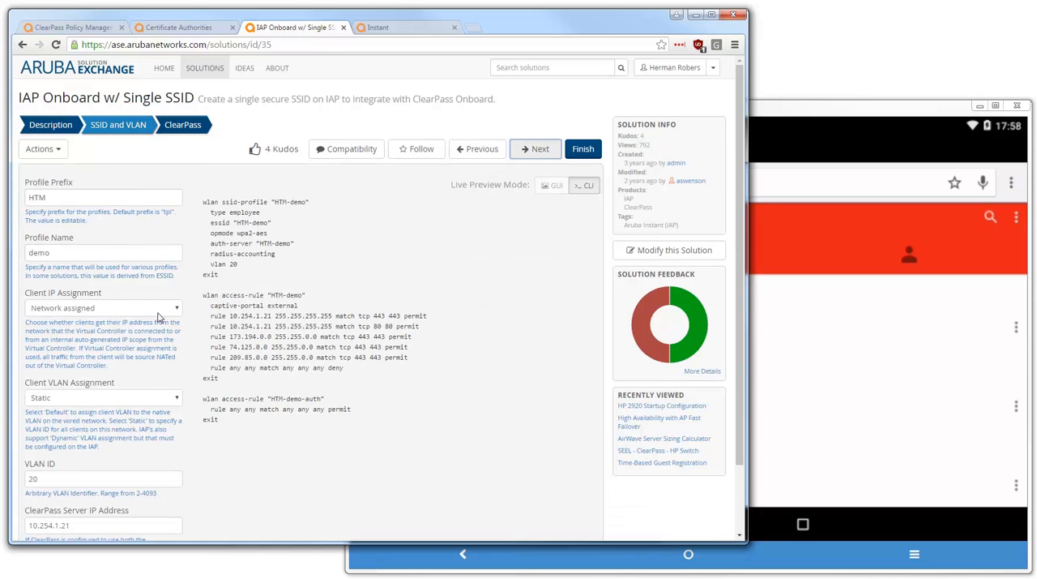
click(72, 199)
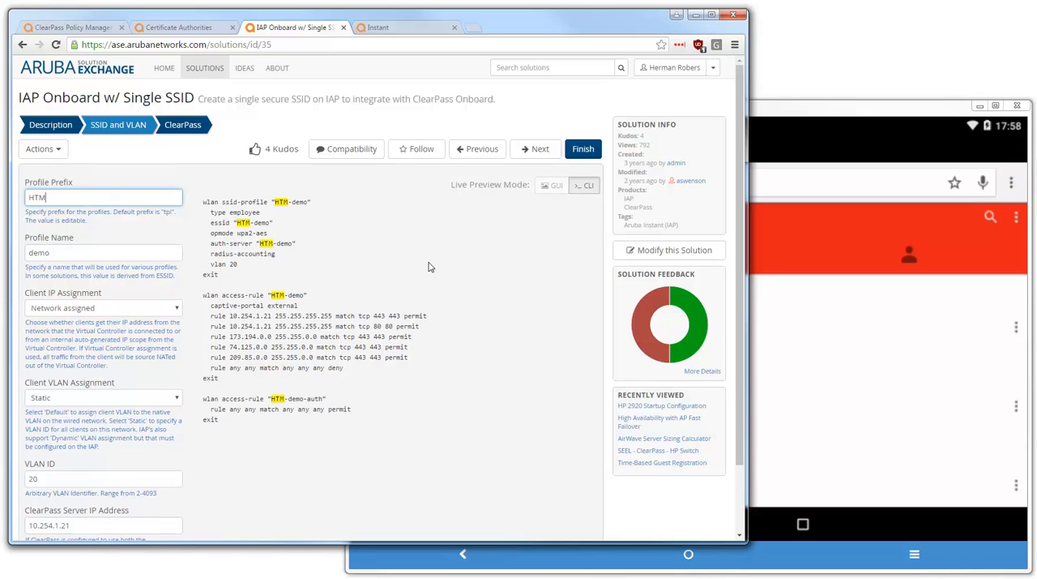
click(538, 151)
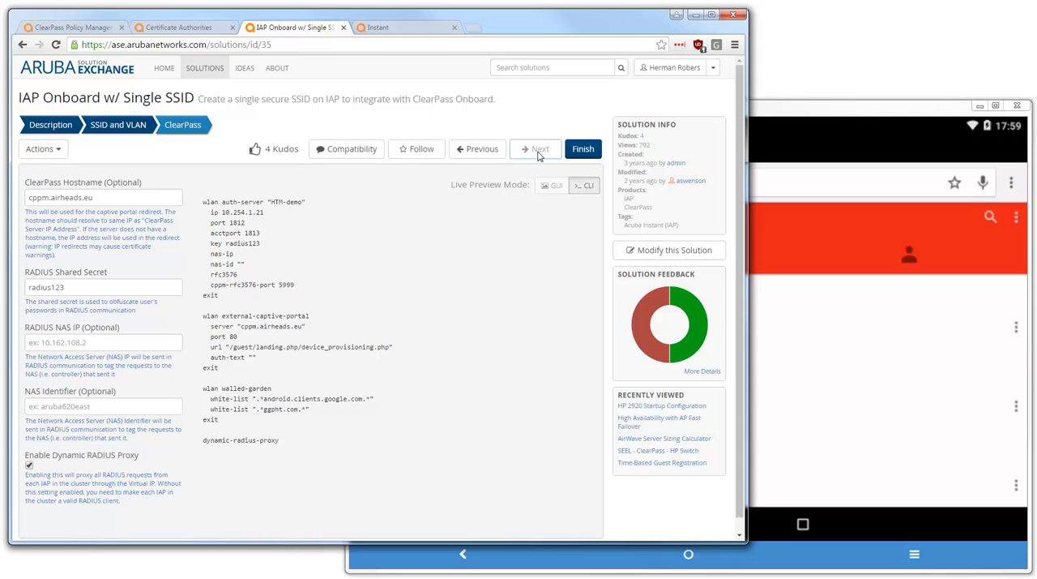
Revisit the ClearPass service, the mirrored tablet, the Instant client overview and the Solution Exchange configuration, ending back in ClearPass
click(75, 28)
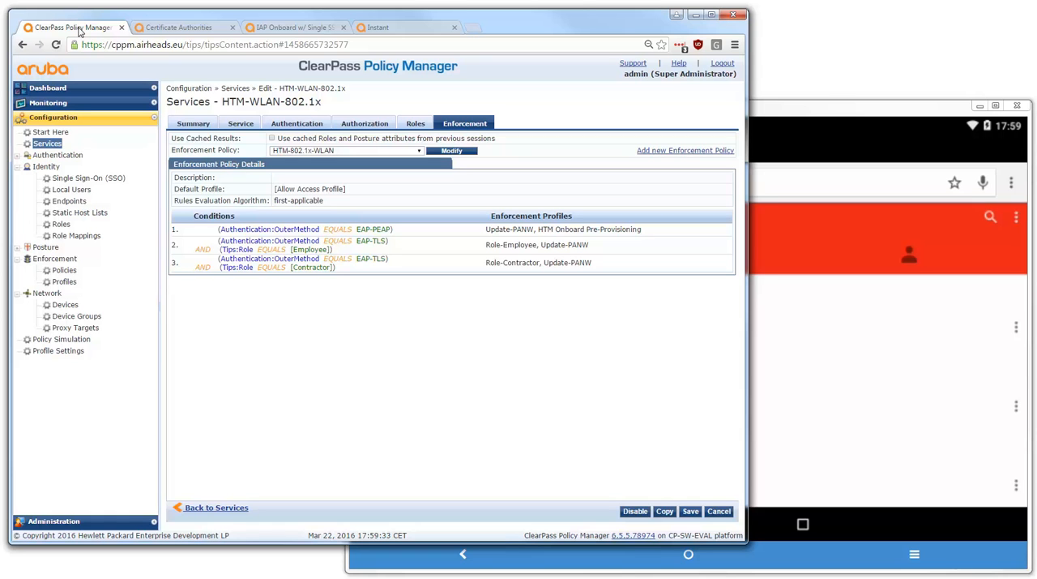
click(811, 112)
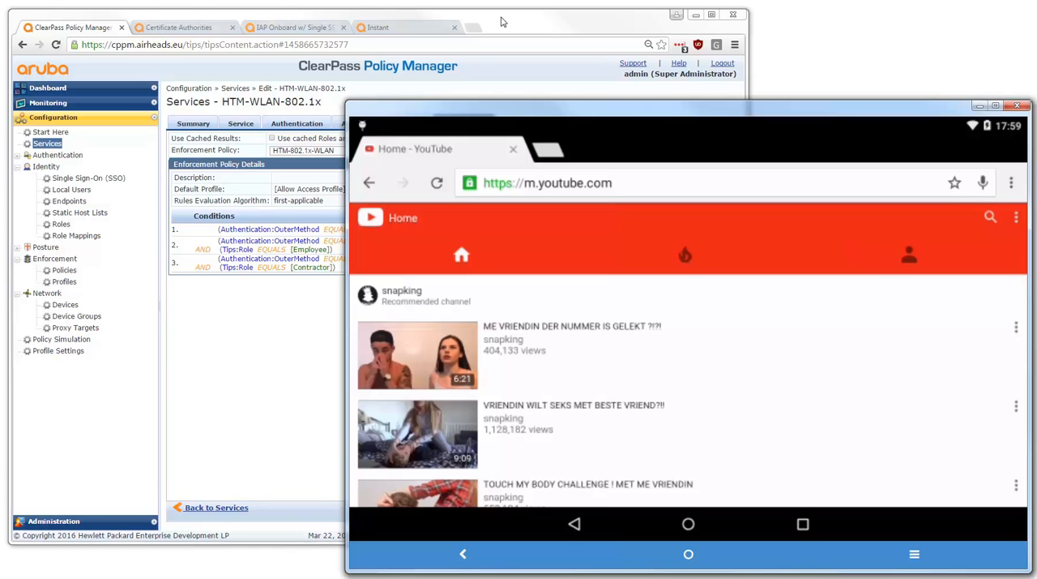
click(398, 30)
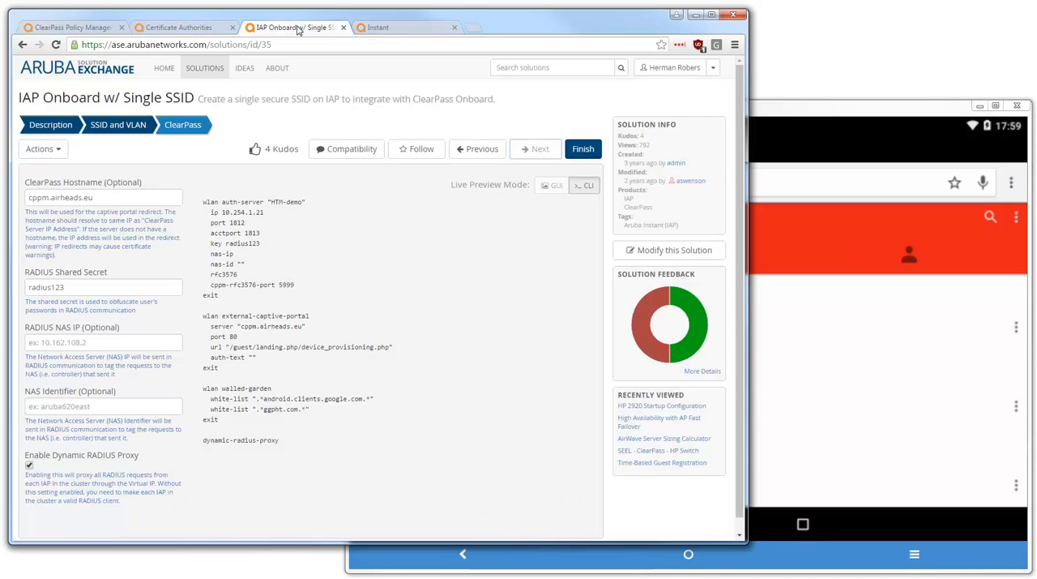
click(297, 31)
click(63, 29)
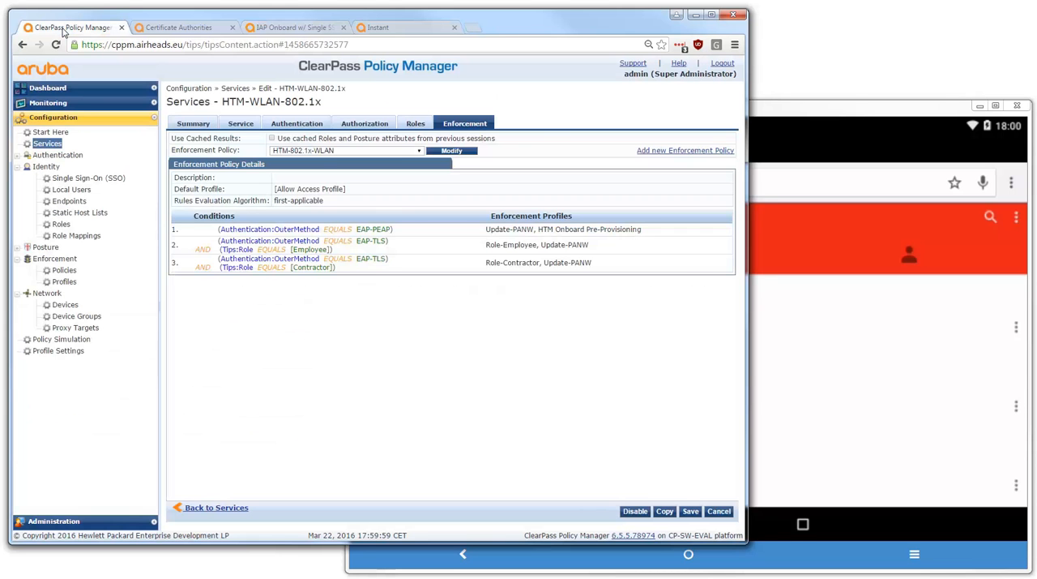
Minimize the browser and the mirrored tablet window to reveal the ClearPass demo overview slide
click(695, 14)
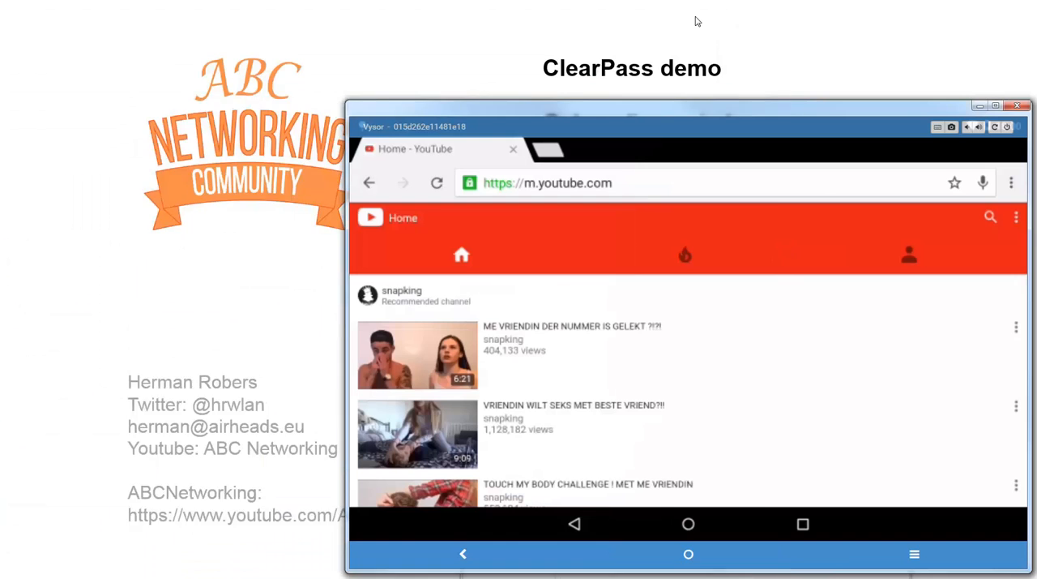
click(980, 107)
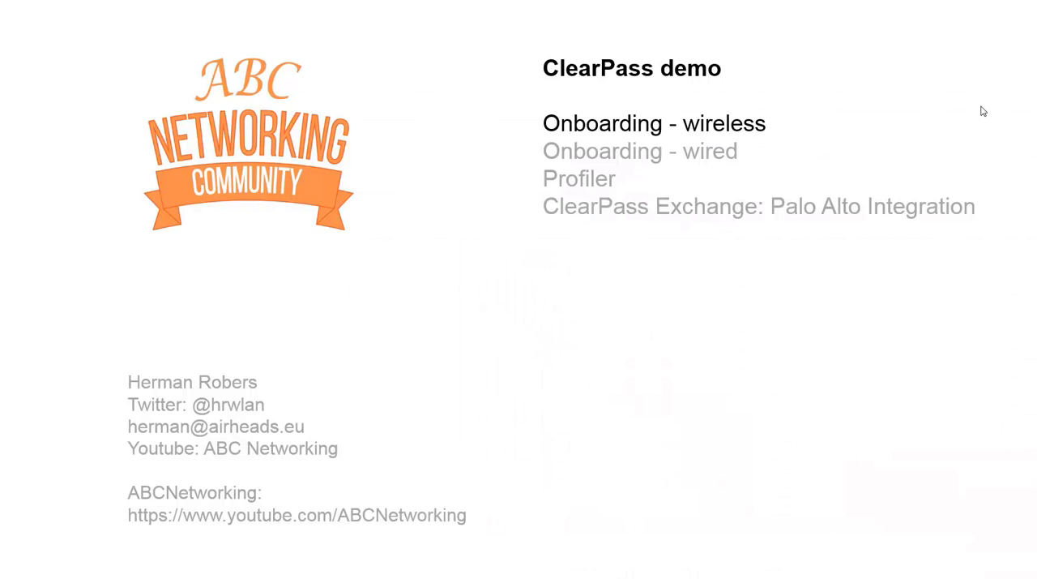